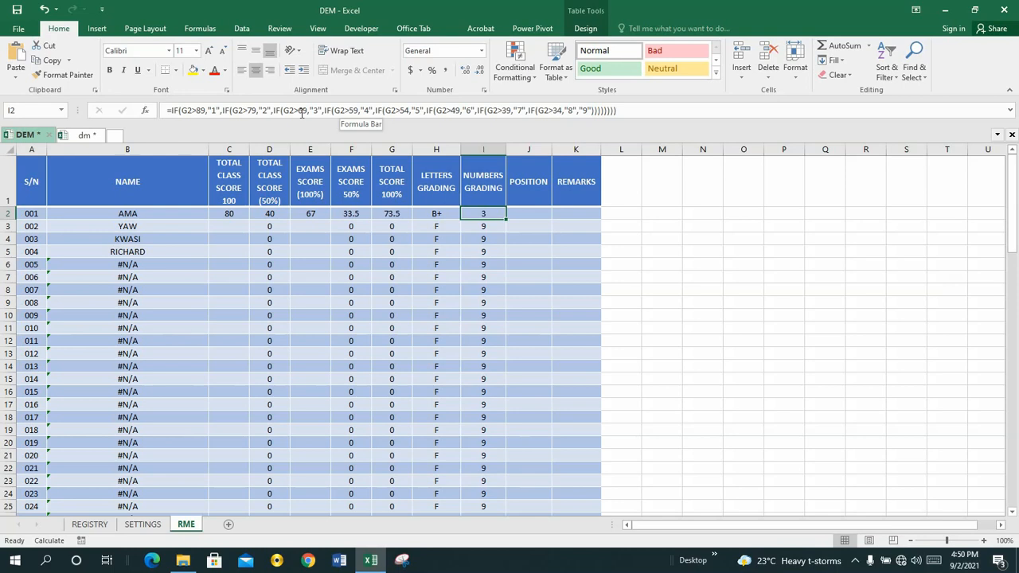
{"action": "left_click", "coordinate": [517, 213]}
{"action": "left_click", "coordinate": [484, 213]}
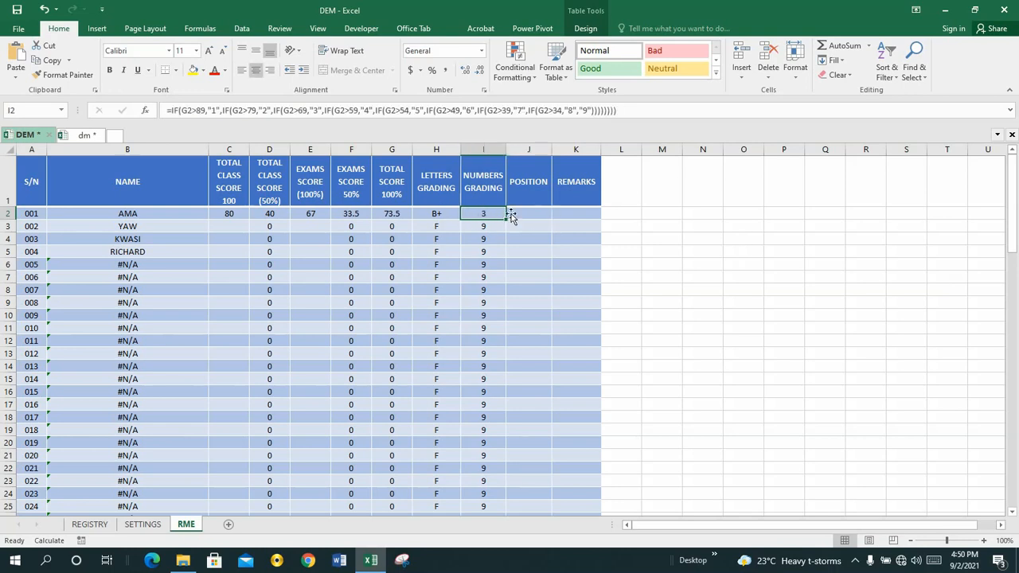
{"action": "left_click", "coordinate": [515, 214]}
{"action": "left_click", "coordinate": [484, 214]}
Step: Switch to the dm workbook and copy the complete CHOOSE(RANK(G2,$G$2:G$120),…) position formula, through "160th", from cell J2 of its RME sheet
{"action": "left_click", "coordinate": [86, 139]}
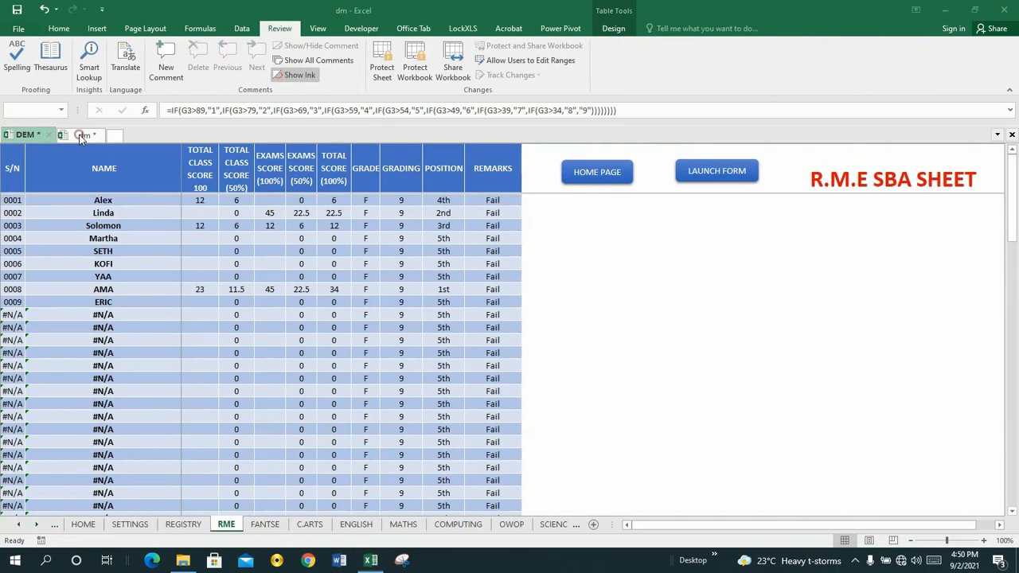
{"action": "left_click", "coordinate": [442, 200]}
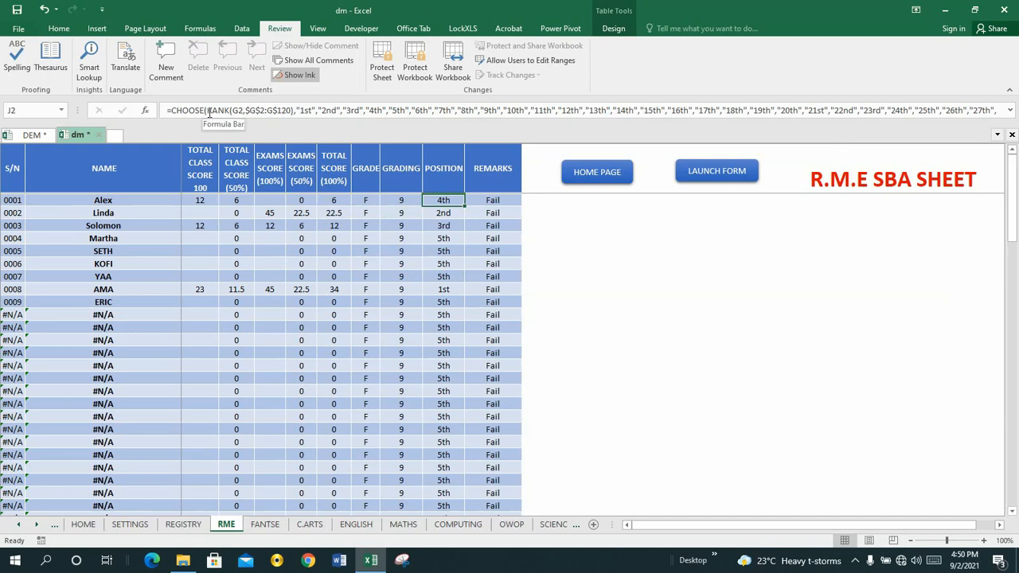
{"action": "left_click", "coordinate": [166, 112]}
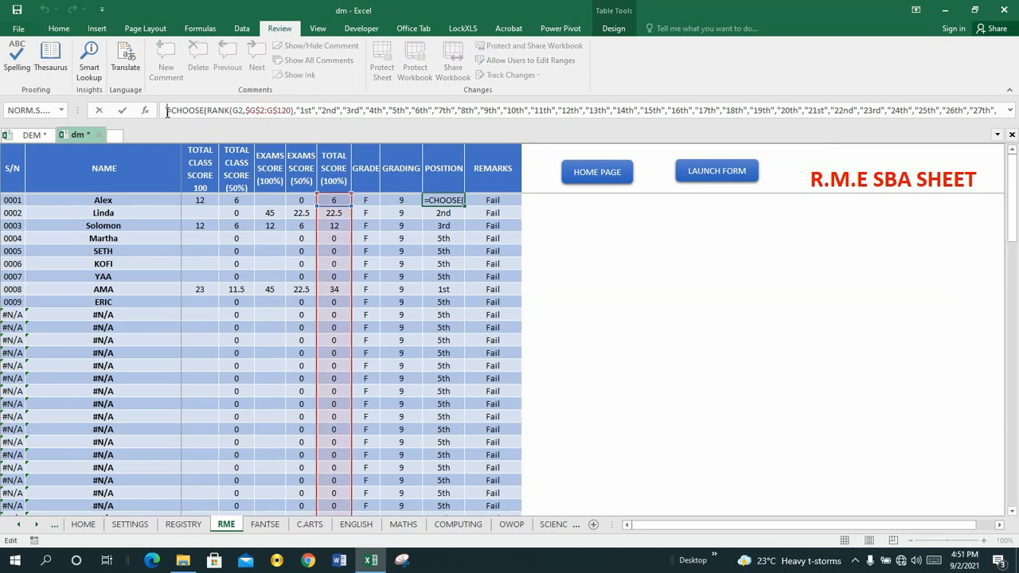
{"action": "key", "text": "Down"}
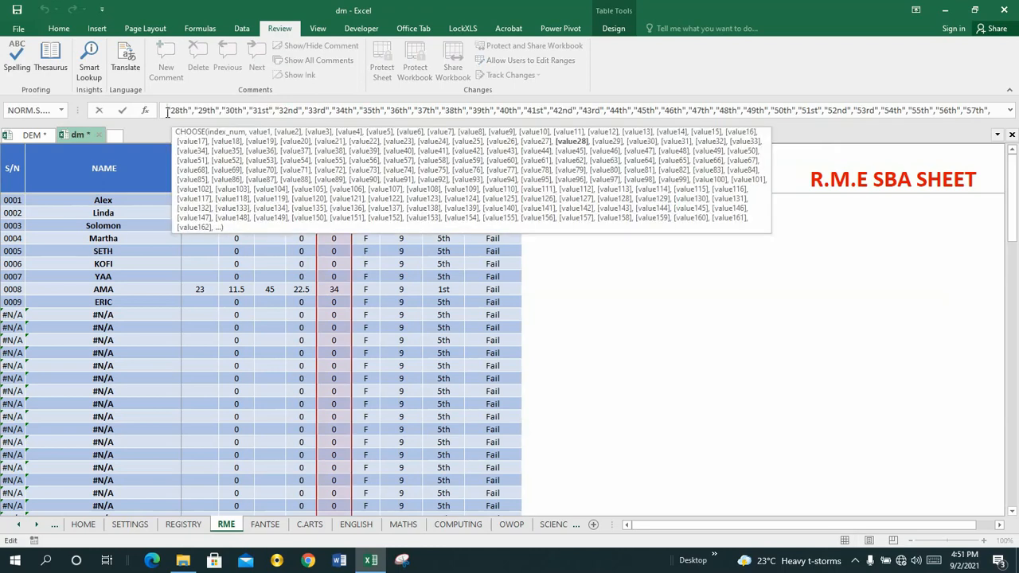
{"action": "key", "text": "Down"}
{"action": "key", "text": "Down"}
{"action": "key", "text": "Down"}
{"action": "key", "text": "Down"}
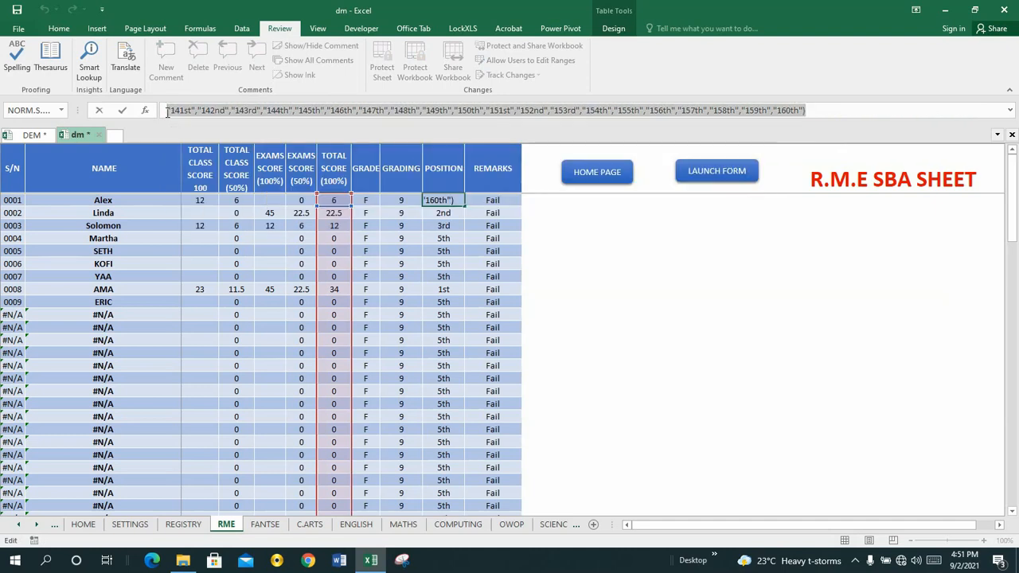
{"action": "key", "text": "Return"}
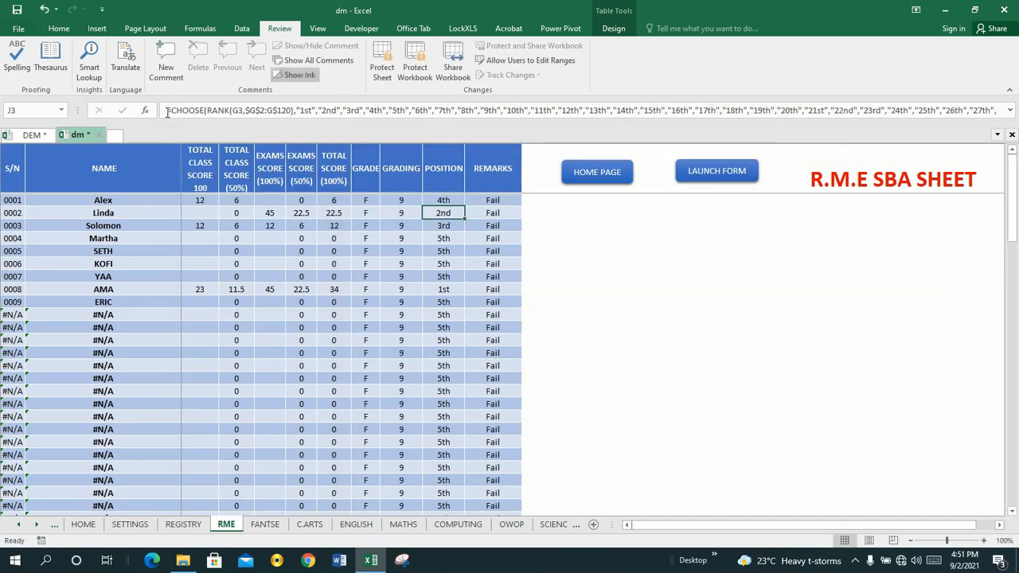
Step: Return to the DEM workbook and paste the copied CHOOSE/RANK formula into cell J2 under POSITION
{"action": "left_click", "coordinate": [32, 134]}
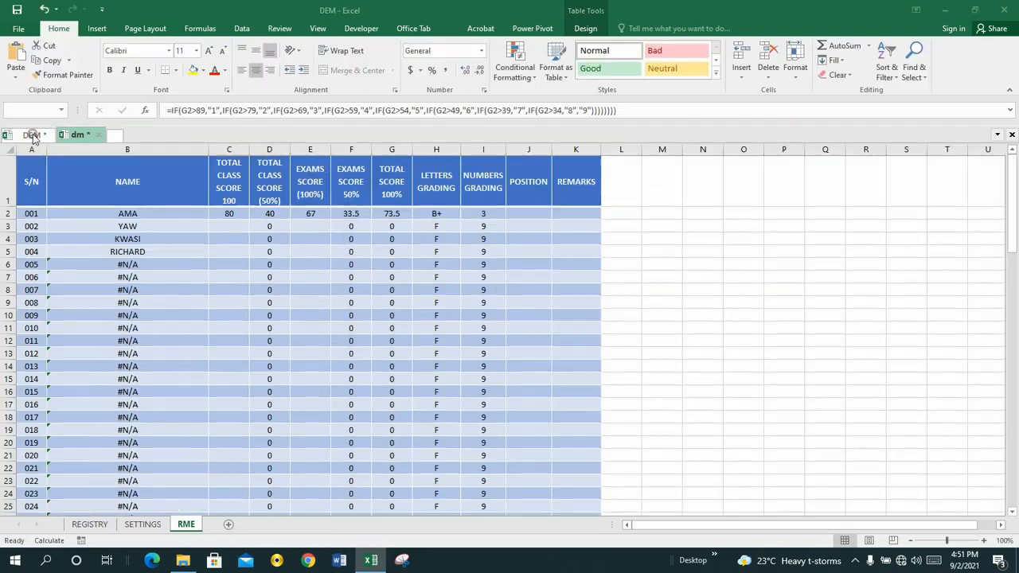
{"action": "left_click", "coordinate": [523, 215]}
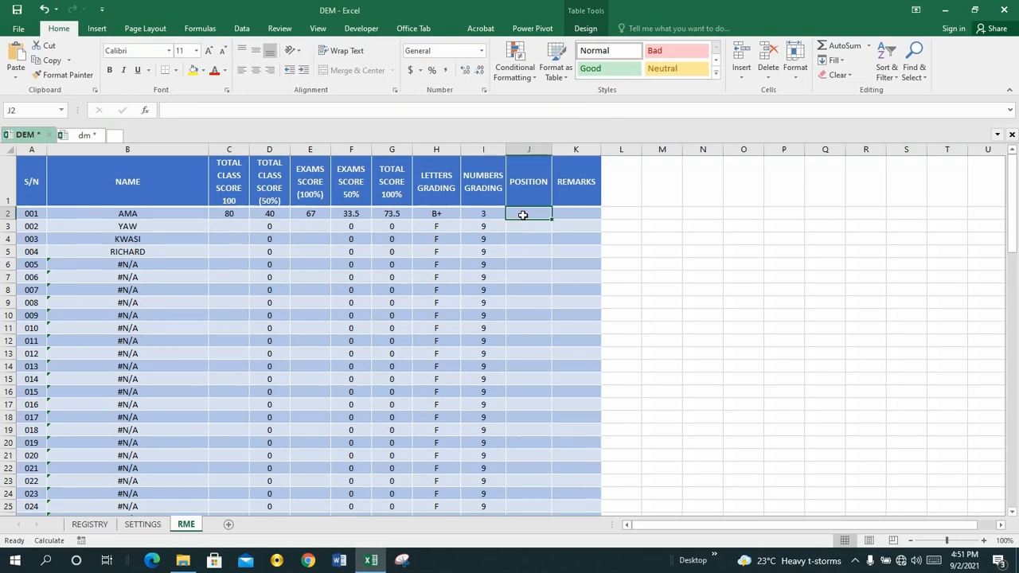
{"action": "left_click", "coordinate": [188, 112]}
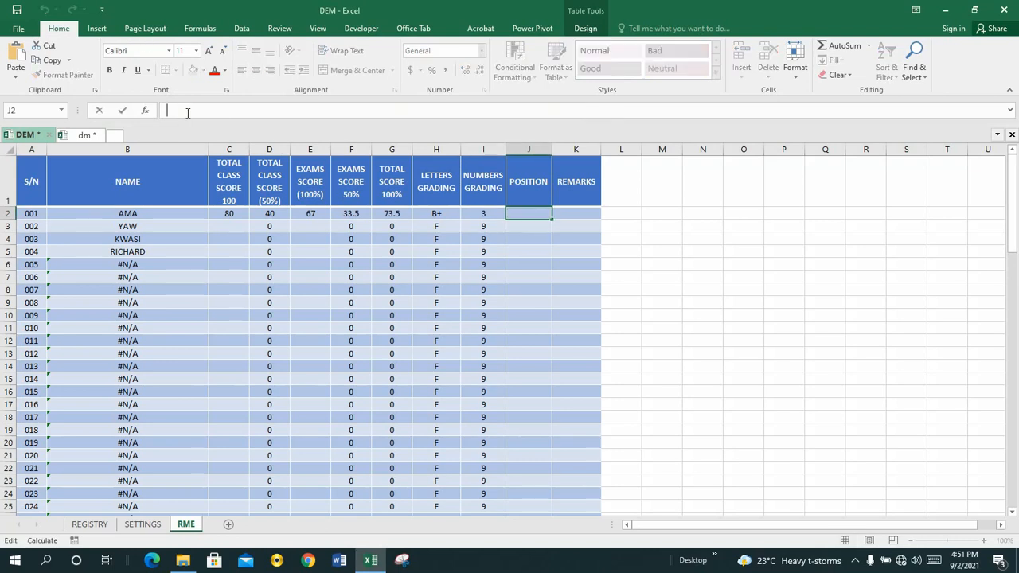
{"action": "key", "text": "ctrl+v"}
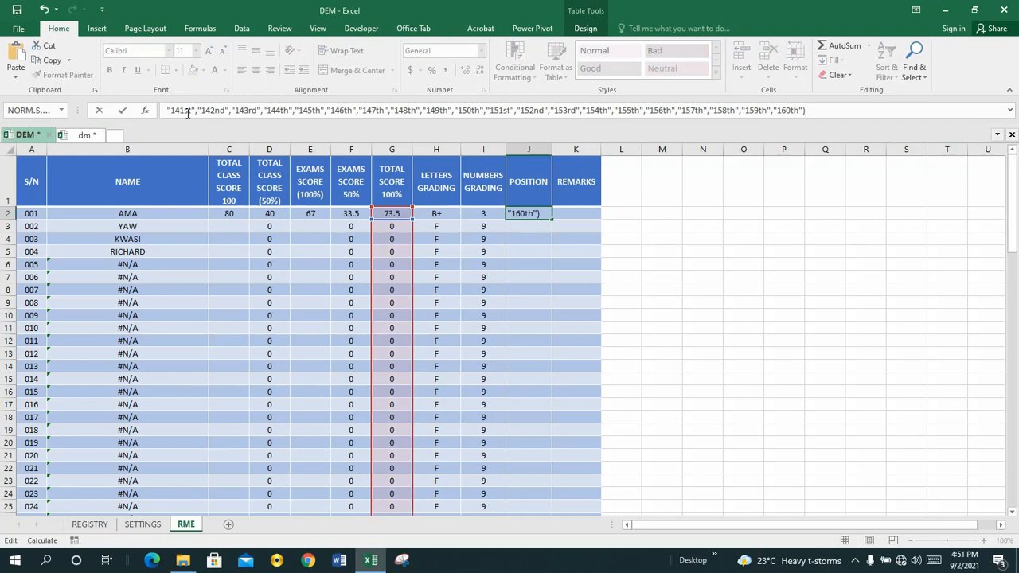
{"action": "key", "text": "Return"}
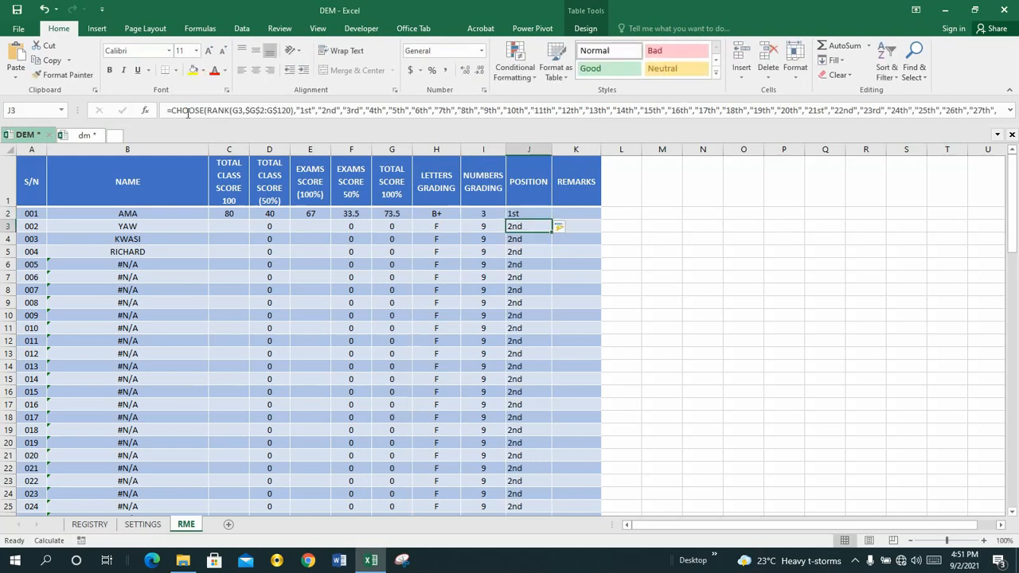
Step: Centre the contents of the POSITION column J horizontally
{"action": "left_click", "coordinate": [514, 212]}
{"action": "left_click", "coordinate": [523, 150]}
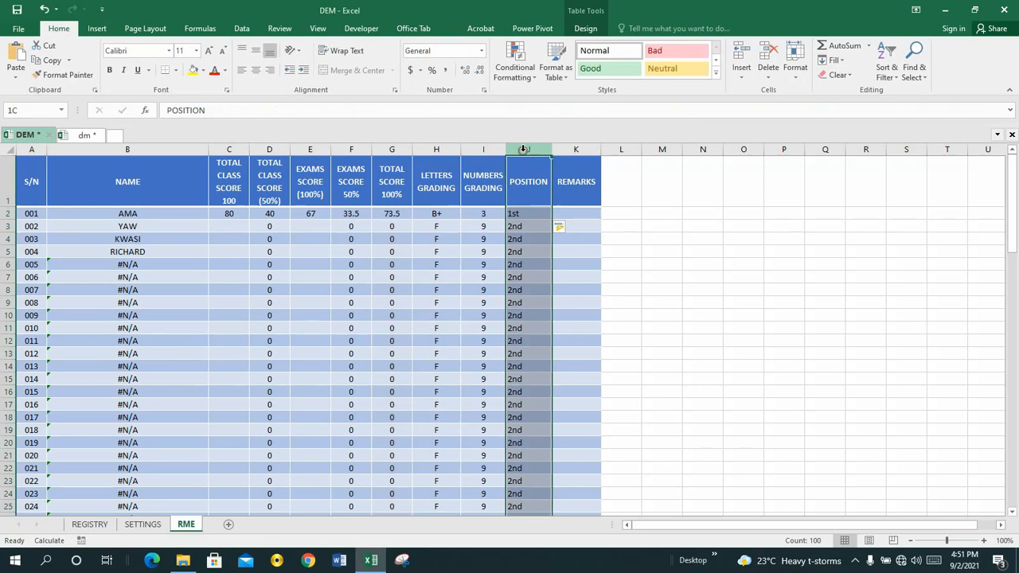
{"action": "left_click", "coordinate": [256, 72]}
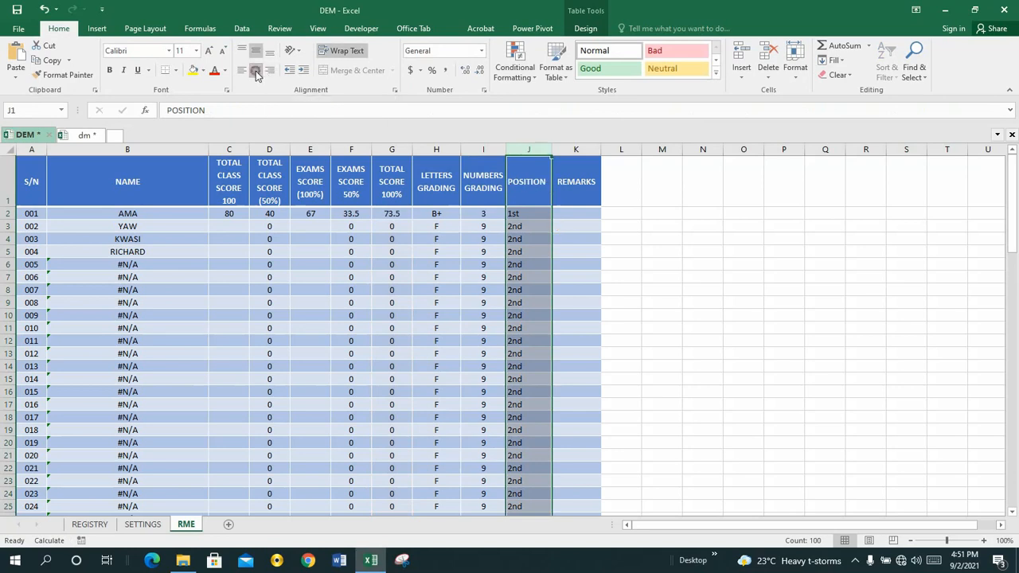
{"action": "left_click", "coordinate": [526, 214]}
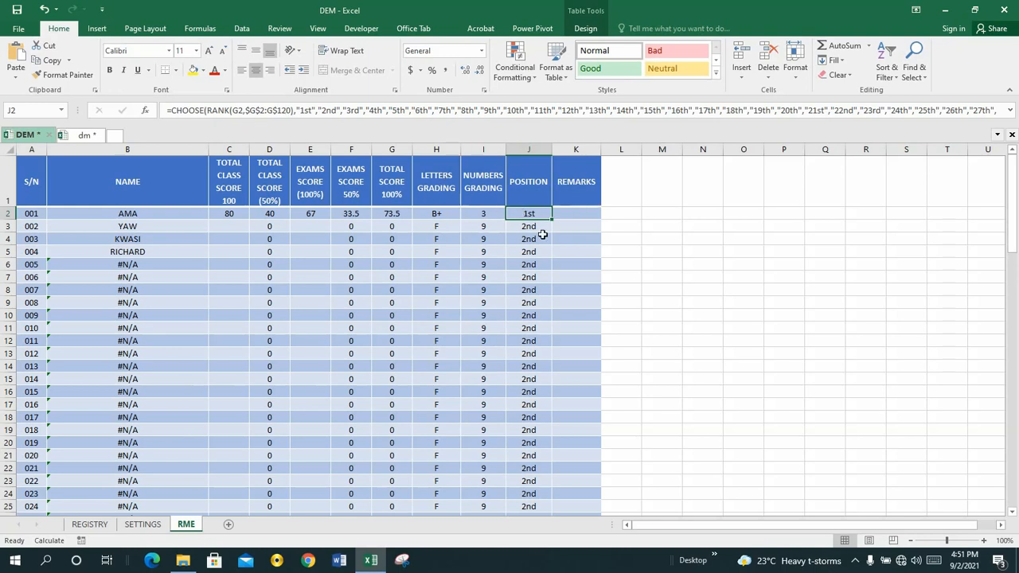
Step: Copy only the RANK(G2,$G$2:G$120) part of the POSITION formula in cell J2, leaving the formula as it is
{"action": "left_click", "coordinate": [618, 213]}
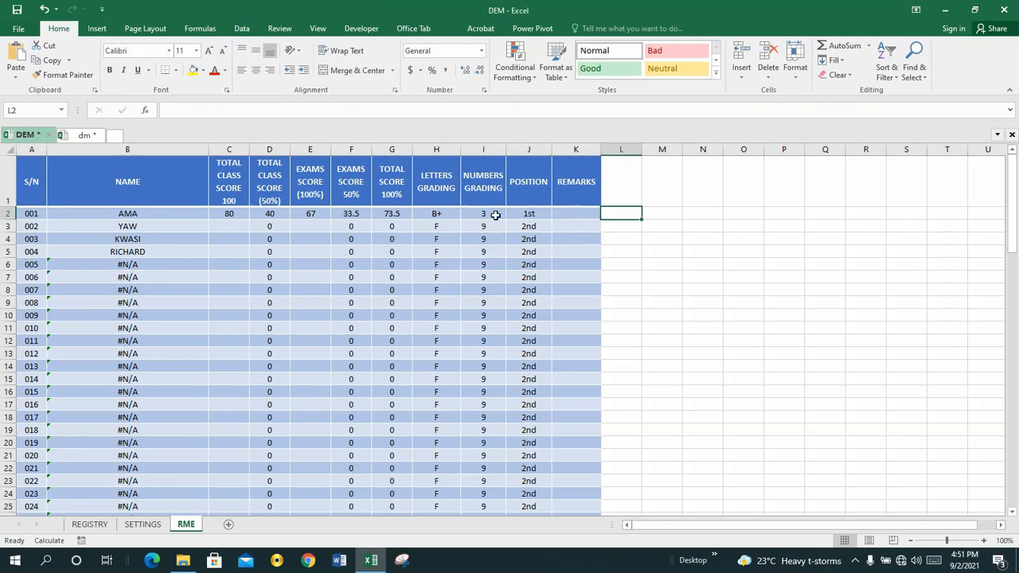
{"action": "left_click", "coordinate": [518, 214]}
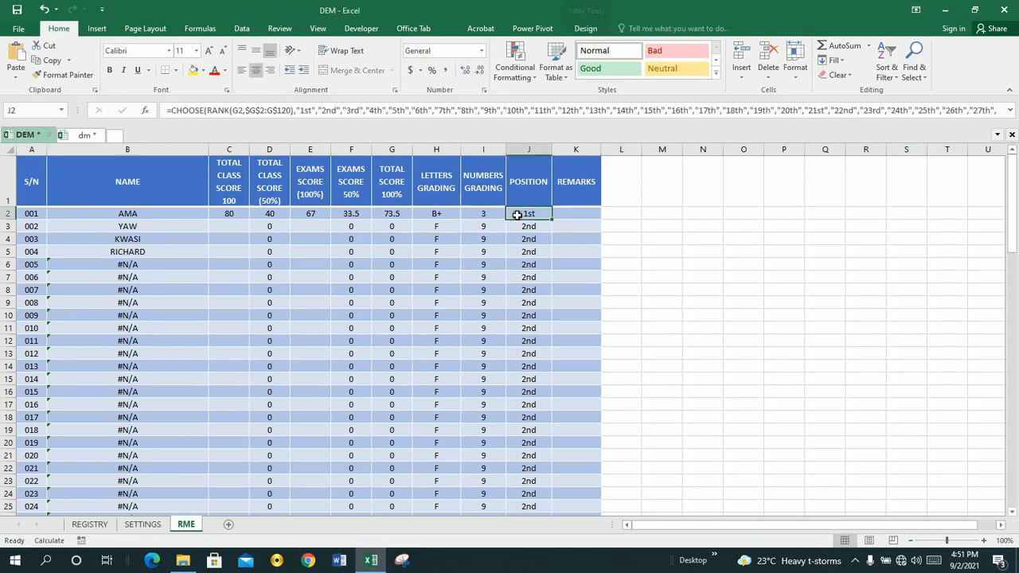
{"action": "left_click", "coordinate": [207, 111]}
{"action": "key", "text": "shift+Right"}
{"action": "key", "text": "shift+Right"}
{"action": "key", "text": "shift+Right"}
{"action": "key", "text": "shift+Right"}
{"action": "key", "text": "shift+Right"}
{"action": "key", "text": "shift+Right"}
{"action": "key", "text": "shift+Right"}
{"action": "key", "text": "shift+Right"}
{"action": "key", "text": "shift+Right"}
{"action": "key", "text": "shift+Right"}
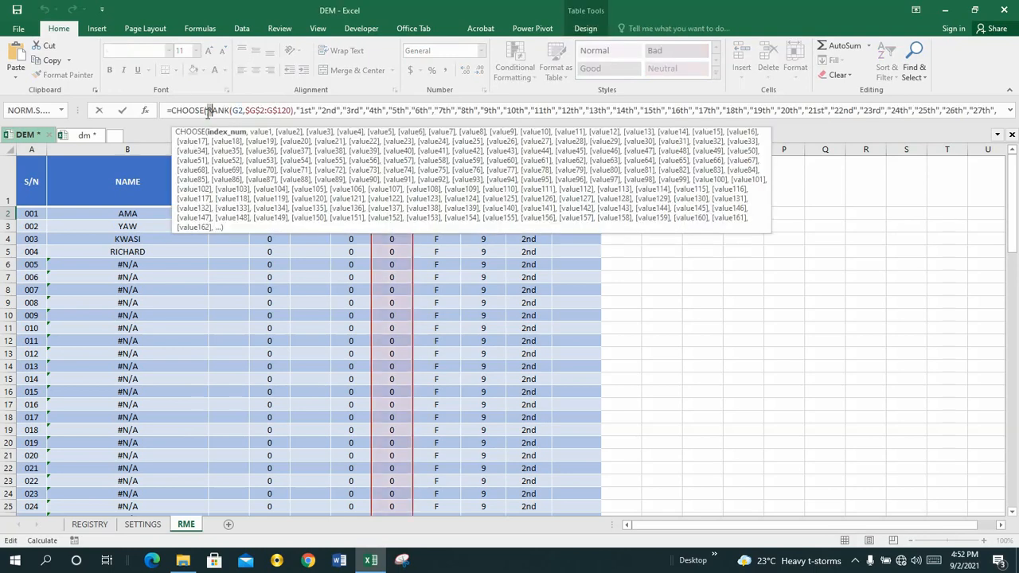
{"action": "key", "text": "shift+Right"}
{"action": "key", "text": "shift+Right"}
{"action": "key", "text": "shift+Right"}
{"action": "key", "text": "shift+Right"}
{"action": "key", "text": "shift+Right"}
{"action": "key", "text": "shift+Right"}
{"action": "key", "text": "shift+Right"}
{"action": "key", "text": "shift+Right"}
{"action": "key", "text": "shift+Right"}
{"action": "key", "text": "ctrl+c"}
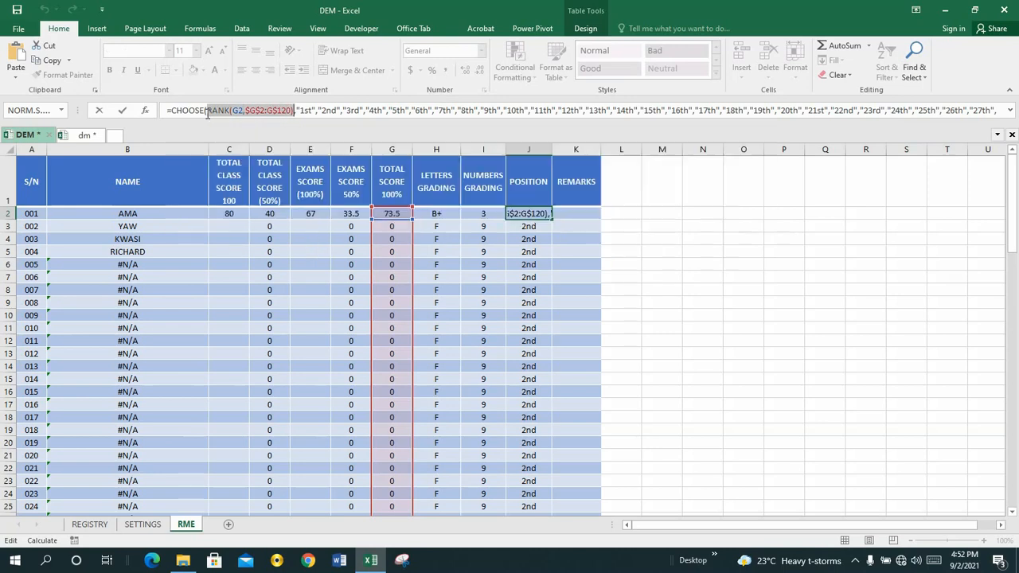
{"action": "key", "text": "Return"}
{"action": "left_click", "coordinate": [618, 212]}
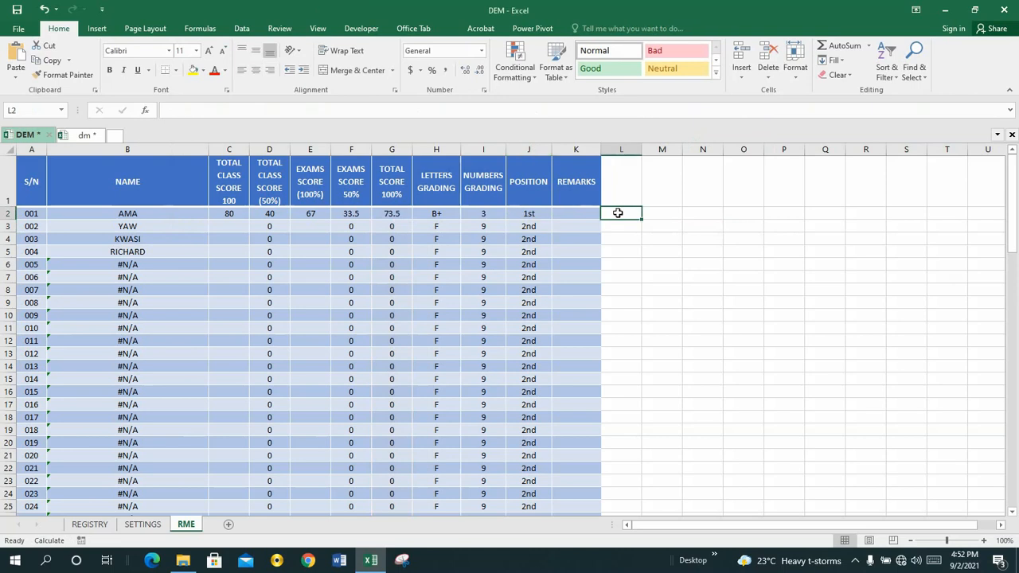
{"action": "left_click", "coordinate": [192, 111]}
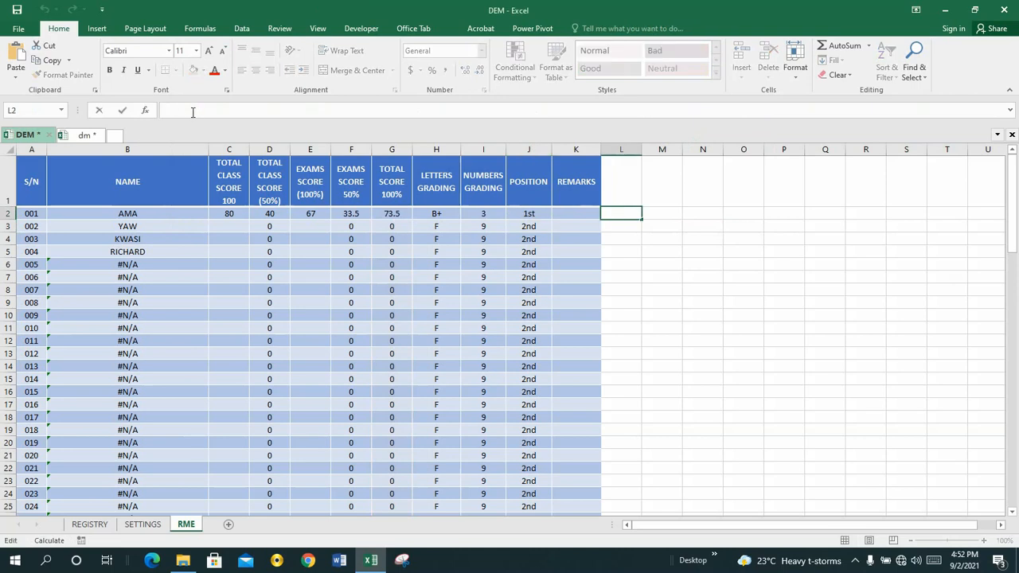
{"action": "type", "text": "="}
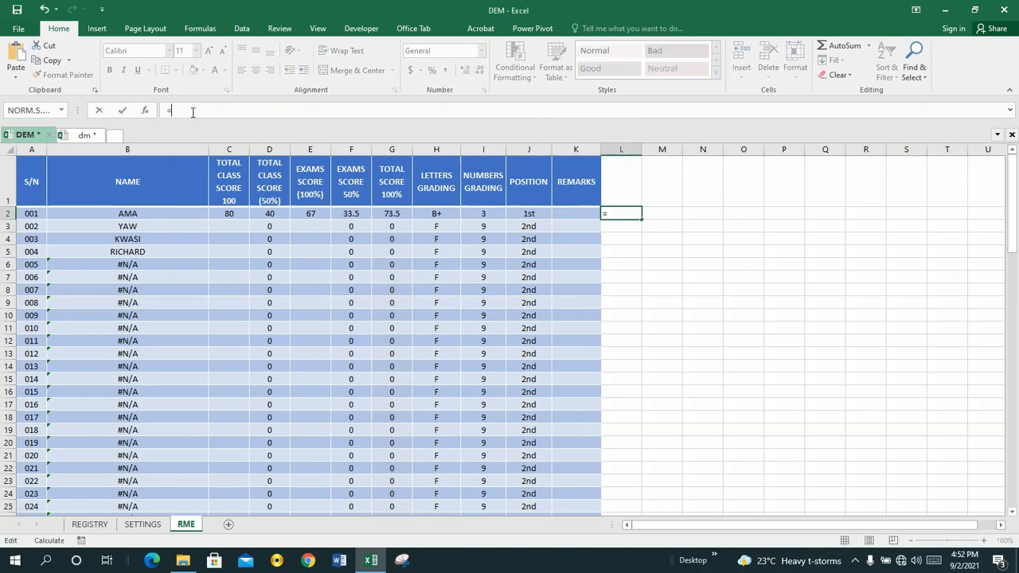
{"action": "key", "text": "ctrl+v"}
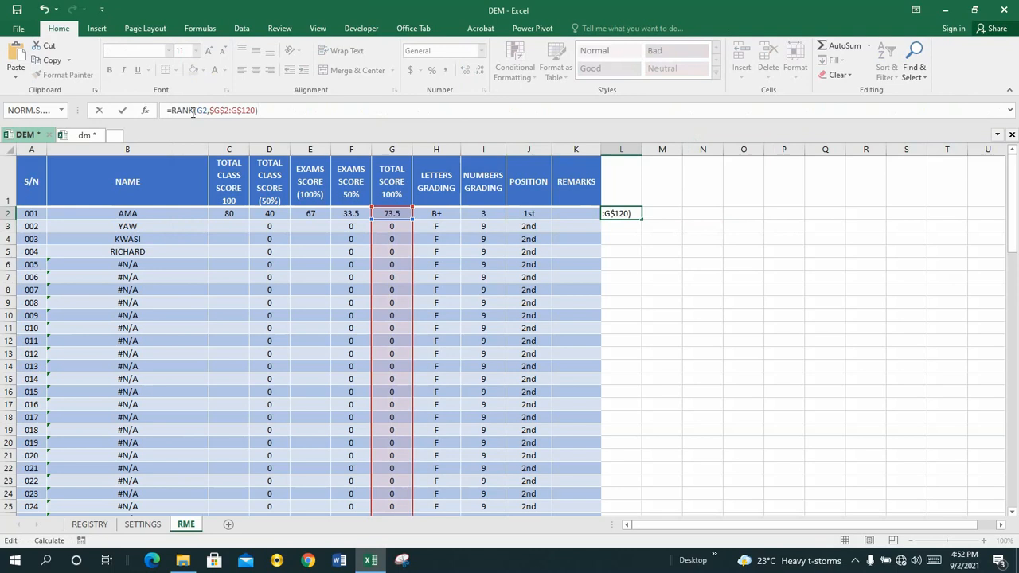
{"action": "key", "text": "BackSpace"}
{"action": "key", "text": "BackSpace"}
{"action": "key", "text": "BackSpace"}
{"action": "key", "text": "BackSpace"}
{"action": "key", "text": "BackSpace"}
{"action": "key", "text": "BackSpace"}
{"action": "key", "text": "BackSpace"}
{"action": "key", "text": "BackSpace"}
{"action": "key", "text": "BackSpace"}
{"action": "key", "text": "BackSpace"}
{"action": "key", "text": "BackSpace"}
{"action": "key", "text": "BackSpace"}
{"action": "key", "text": "BackSpace"}
{"action": "key", "text": "BackSpace"}
{"action": "key", "text": "BackSpace"}
{"action": "key", "text": "BackSpace"}
{"action": "key", "text": "BackSpace"}
{"action": "key", "text": "BackSpace"}
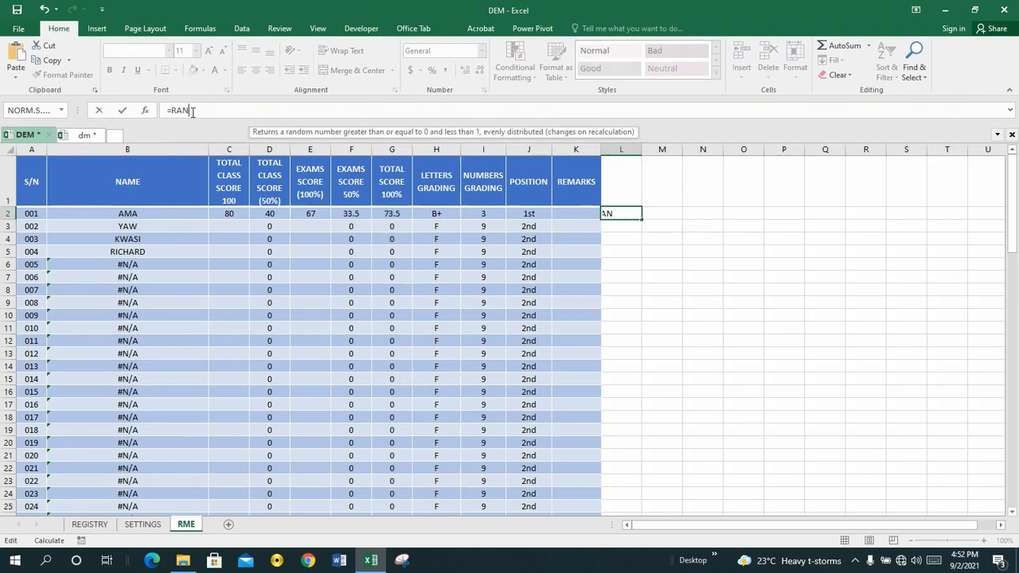
{"action": "key", "text": "Escape"}
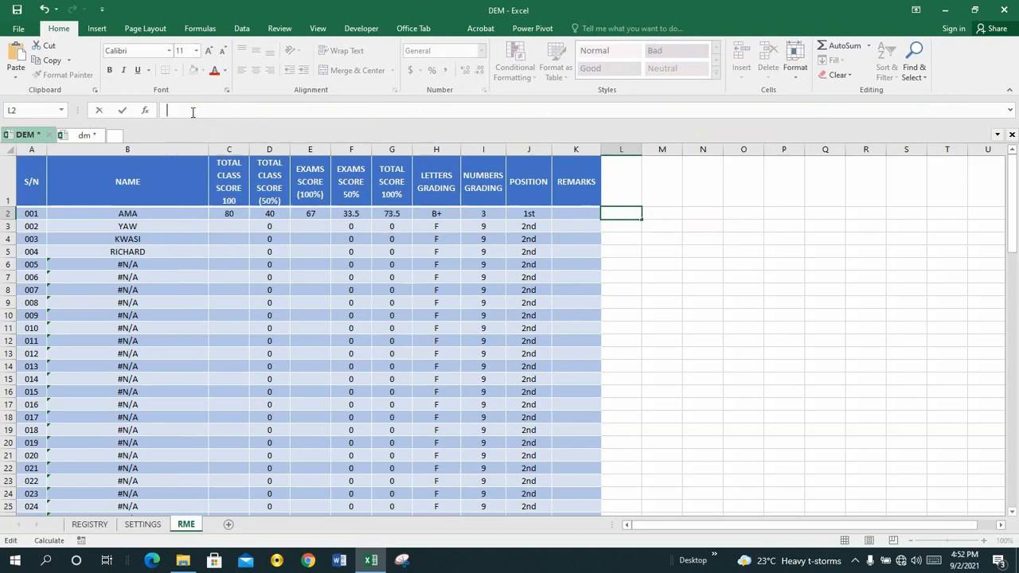
Step: Add a new table column after REMARKS by entering the header POS in cell L1
{"action": "left_click", "coordinate": [616, 173]}
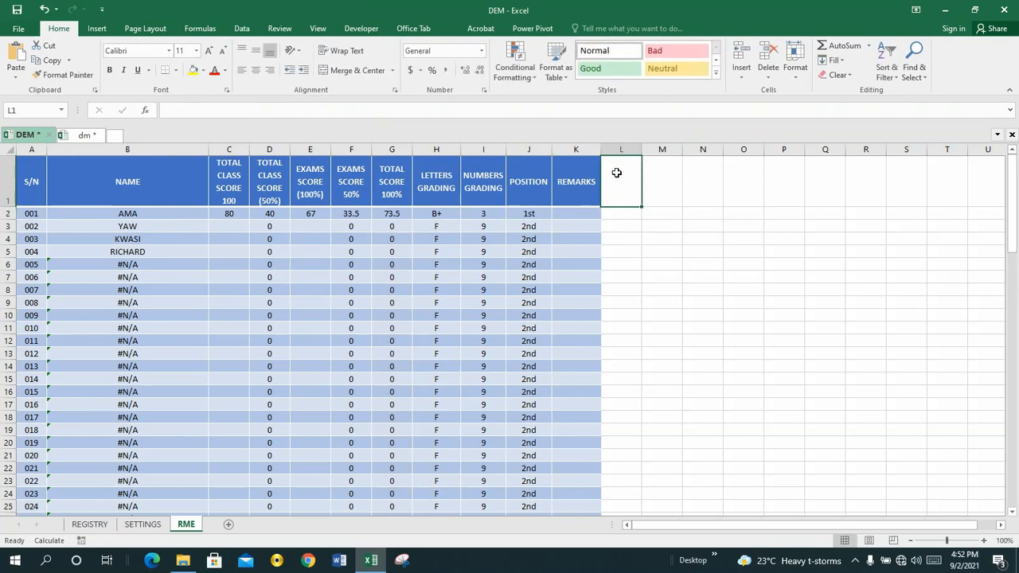
{"action": "type", "text": "POS"}
{"action": "key", "text": "Return"}
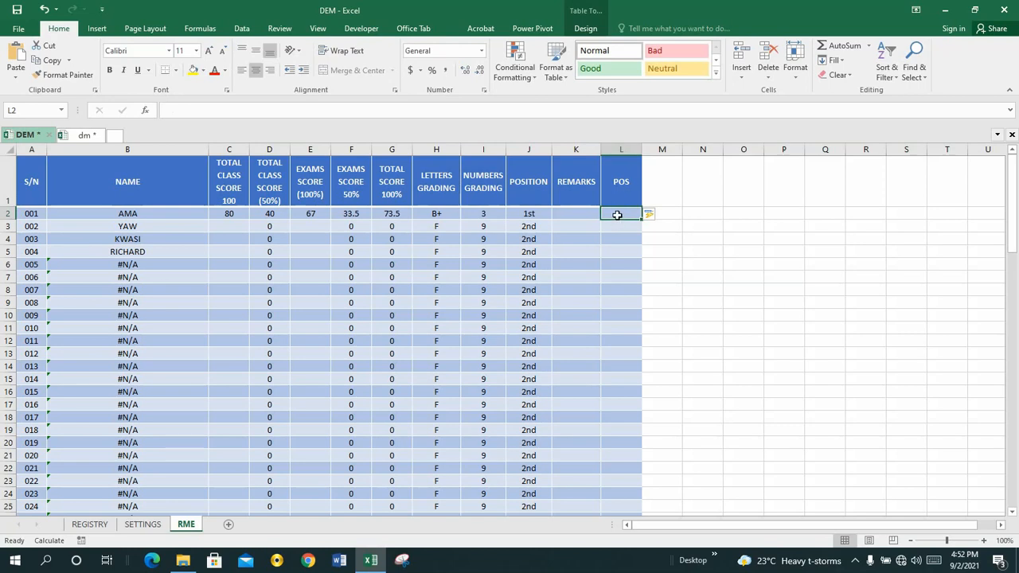
Step: Enter the formula =RANK(G2,$G$2:G$120) in cell L2 to fill the POS column
{"action": "left_click", "coordinate": [229, 112]}
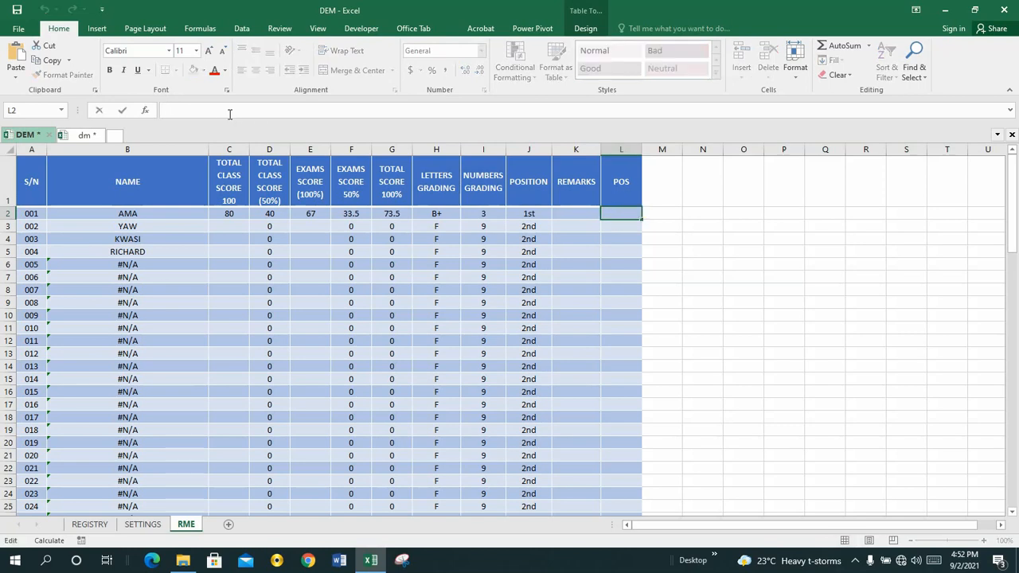
{"action": "type", "text": "="}
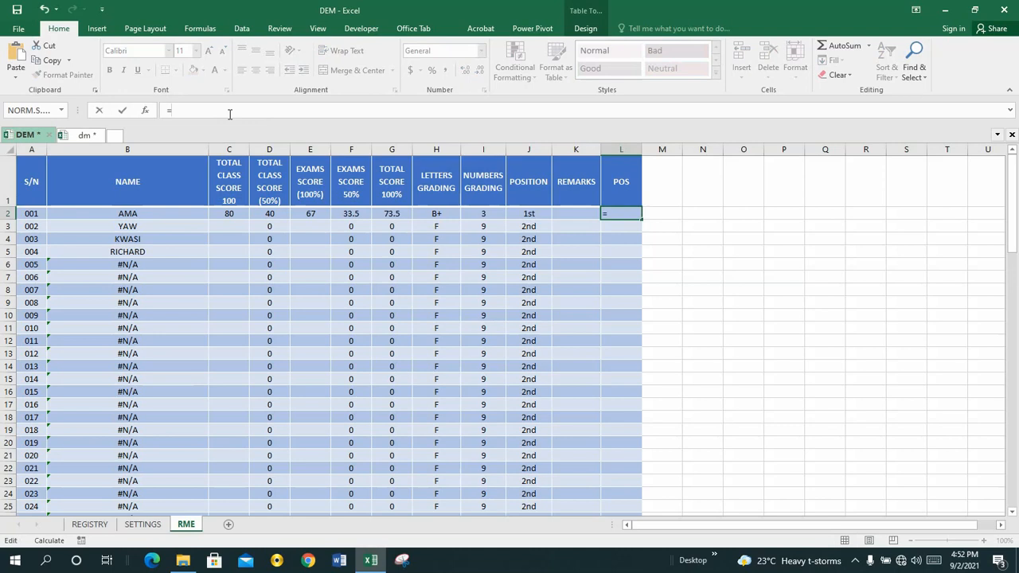
{"action": "type", "text": "RANK(G2,$G$2:$G$120)"}
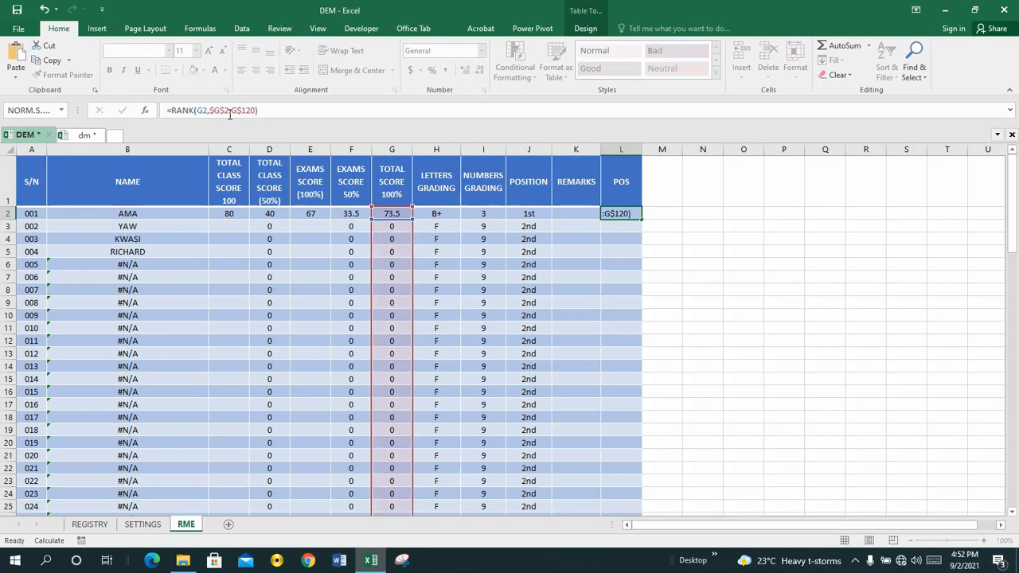
{"action": "key", "text": "Return"}
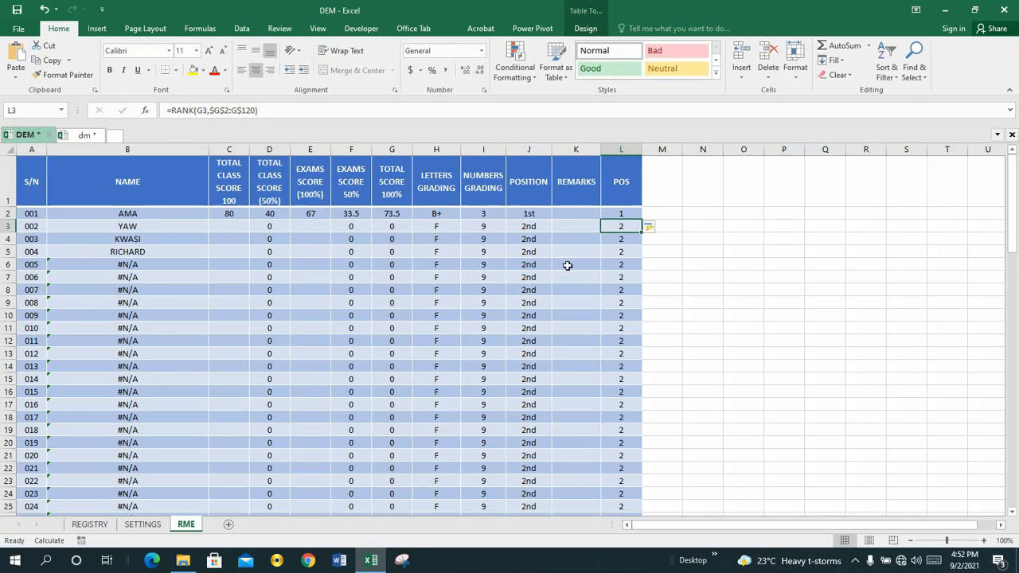
Step: Examine the RANK formulas and the ranks they give in several rows of the POS column, ending on cell L2
{"action": "left_click", "coordinate": [626, 211]}
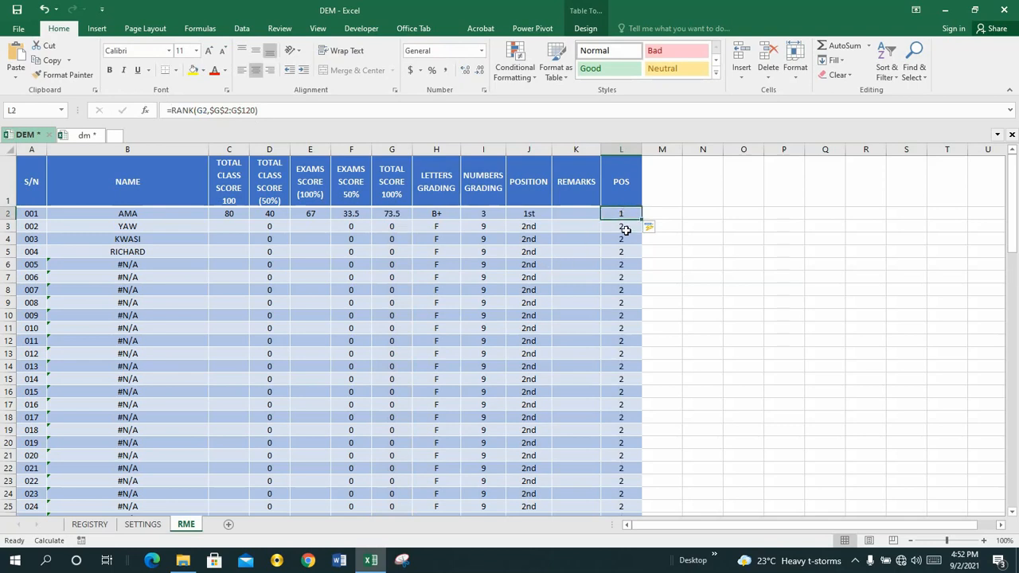
{"action": "left_click", "coordinate": [623, 226]}
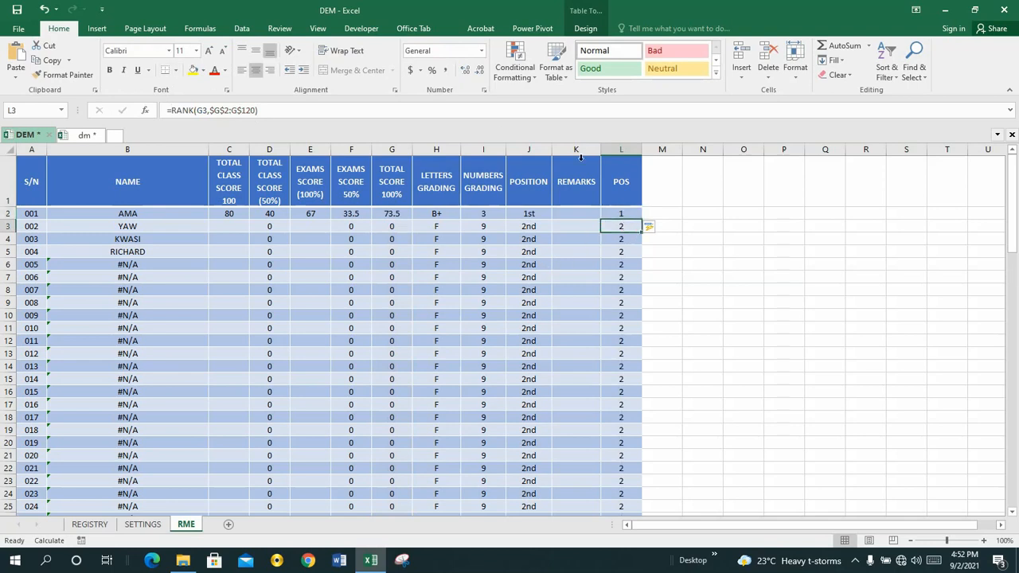
{"action": "left_click", "coordinate": [618, 214]}
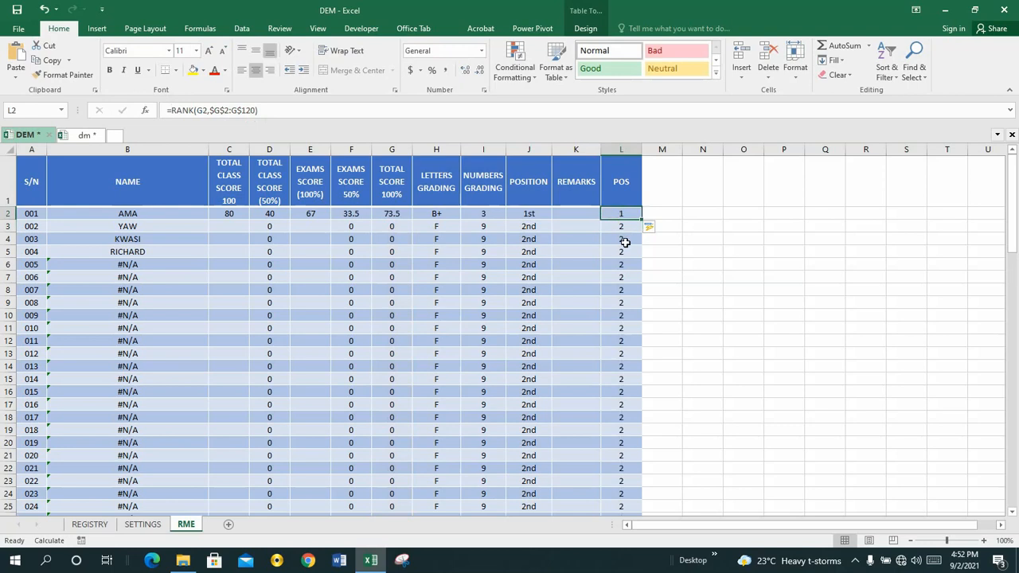
{"action": "left_click", "coordinate": [624, 238]}
{"action": "left_click", "coordinate": [620, 213]}
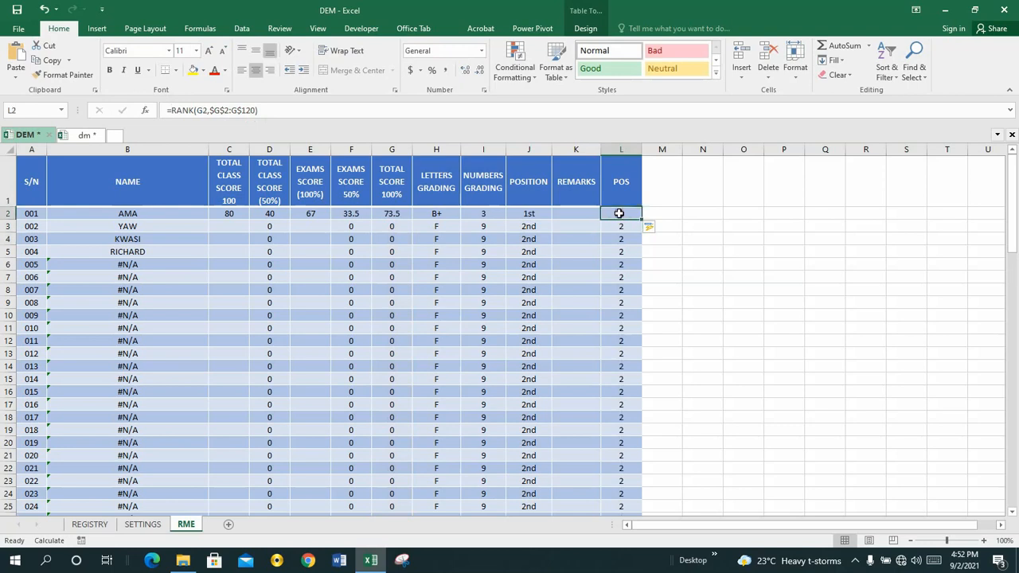
{"action": "left_click", "coordinate": [619, 263]}
{"action": "left_click", "coordinate": [622, 338]}
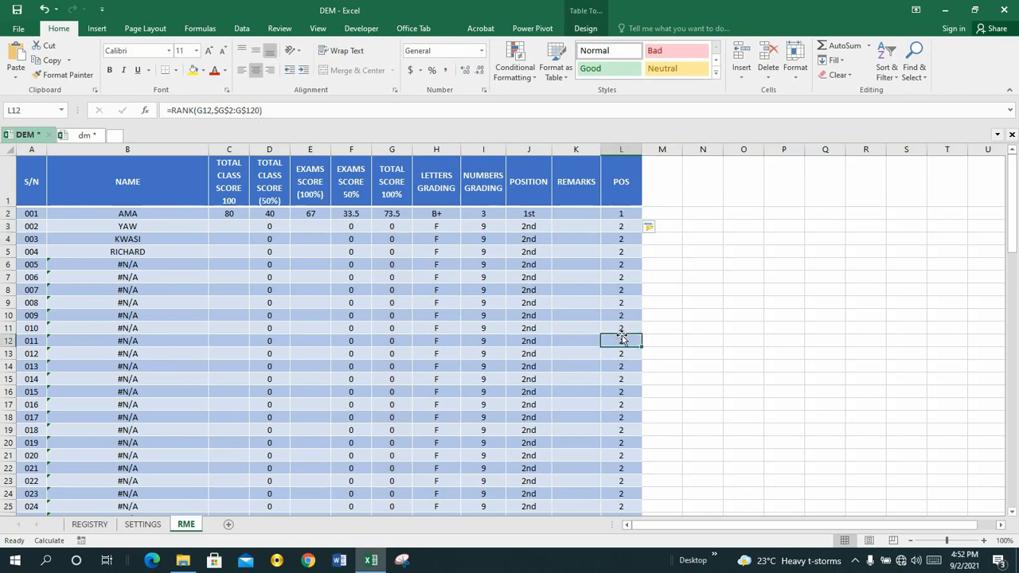
{"action": "left_click", "coordinate": [621, 214]}
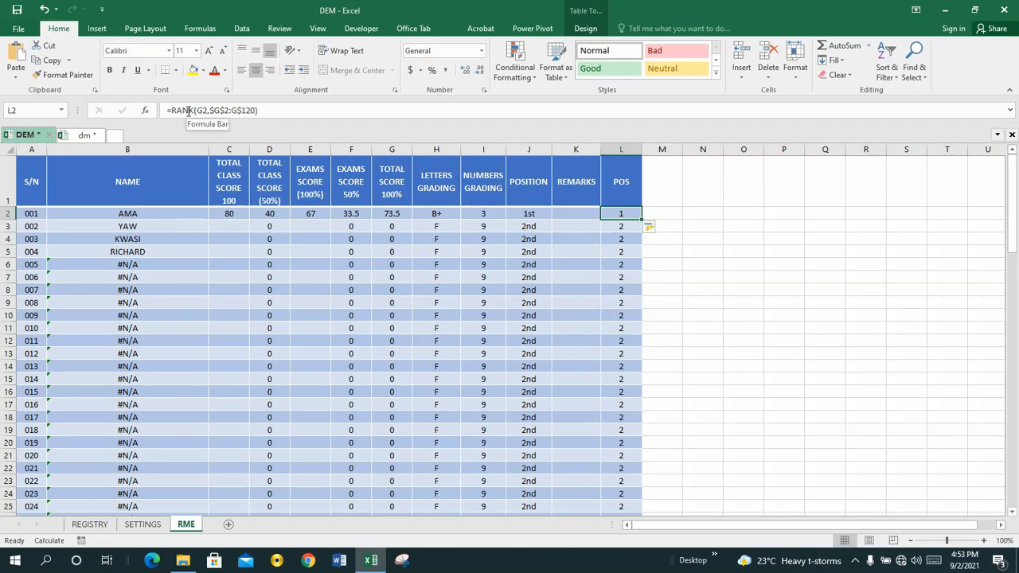
Step: Remove all dollar signs from the POS formula in L2, making it =RANK(G2,G2:G120)
{"action": "left_click", "coordinate": [181, 110]}
{"action": "left_click", "coordinate": [204, 111]}
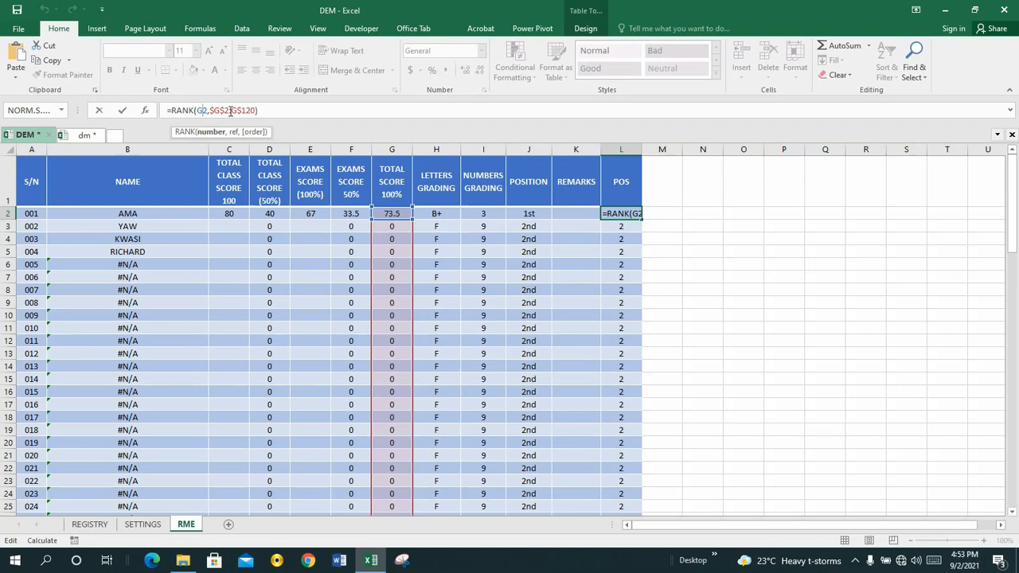
{"action": "left_click", "coordinate": [242, 111]}
{"action": "key", "text": "BackSpace"}
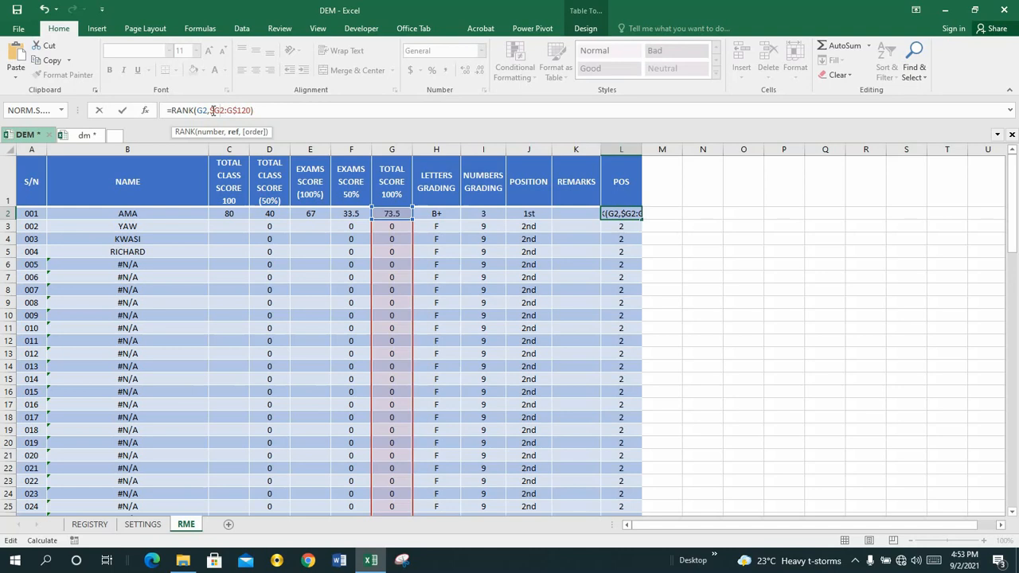
{"action": "key", "text": "Left"}
{"action": "key", "text": "BackSpace"}
{"action": "left_click", "coordinate": [231, 110]}
{"action": "key", "text": "BackSpace"}
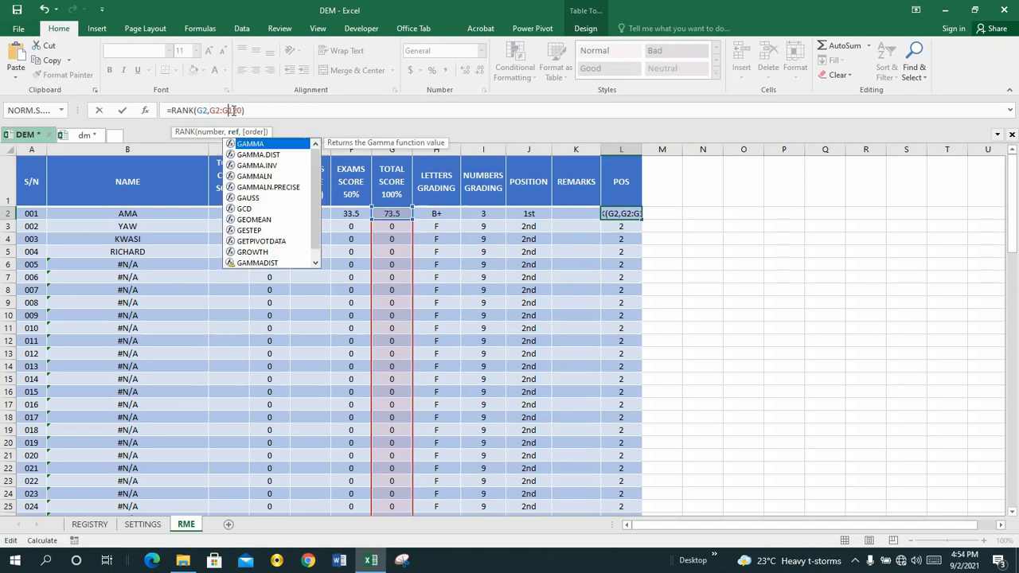
{"action": "left_click", "coordinate": [260, 110]}
{"action": "key", "text": "Return"}
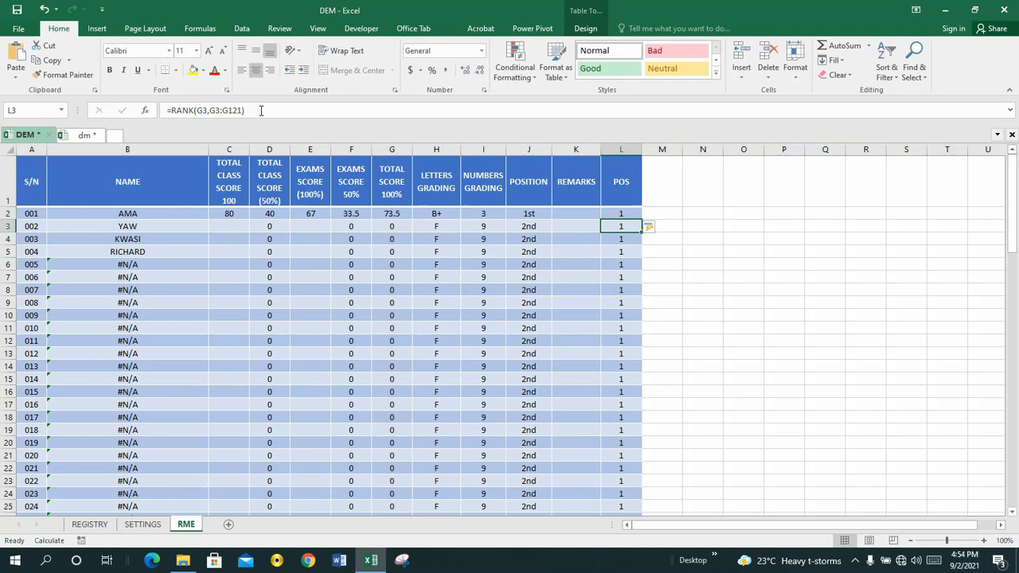
Step: Examine how the relative RANK range shifts from row to row in POS cells L2 to L6
{"action": "left_click", "coordinate": [619, 239]}
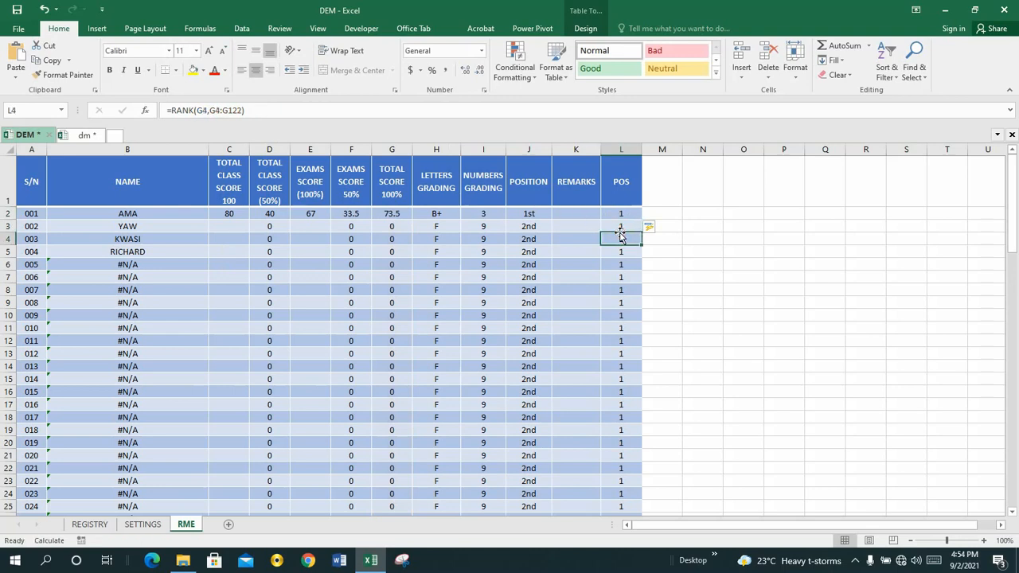
{"action": "left_click", "coordinate": [621, 227]}
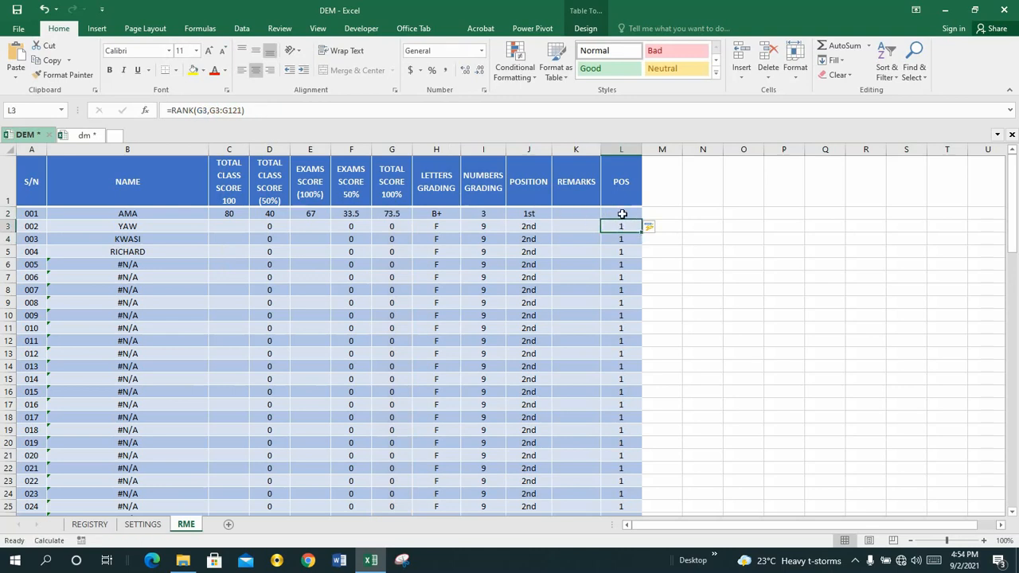
{"action": "left_click", "coordinate": [622, 214]}
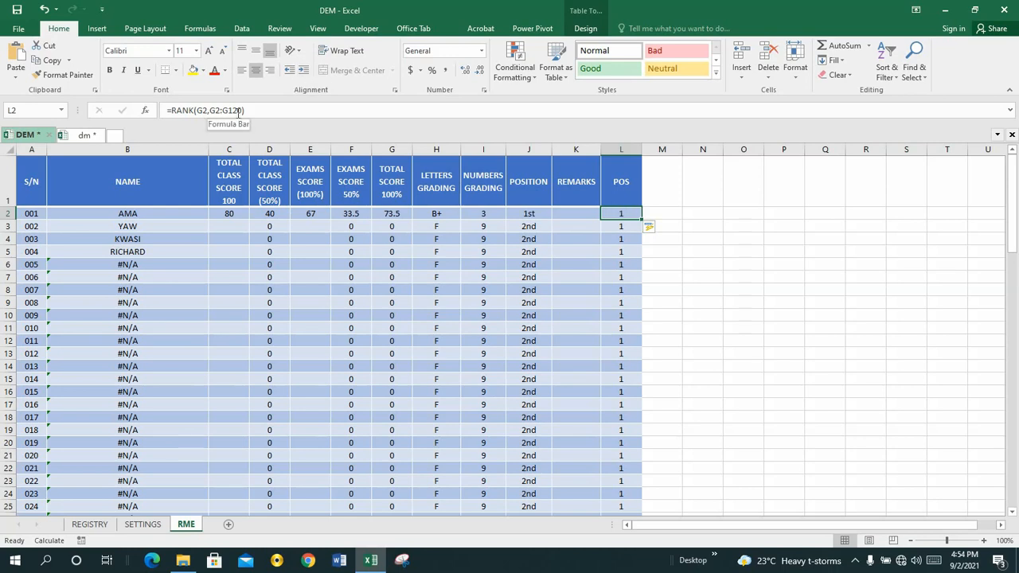
{"action": "left_click", "coordinate": [629, 228]}
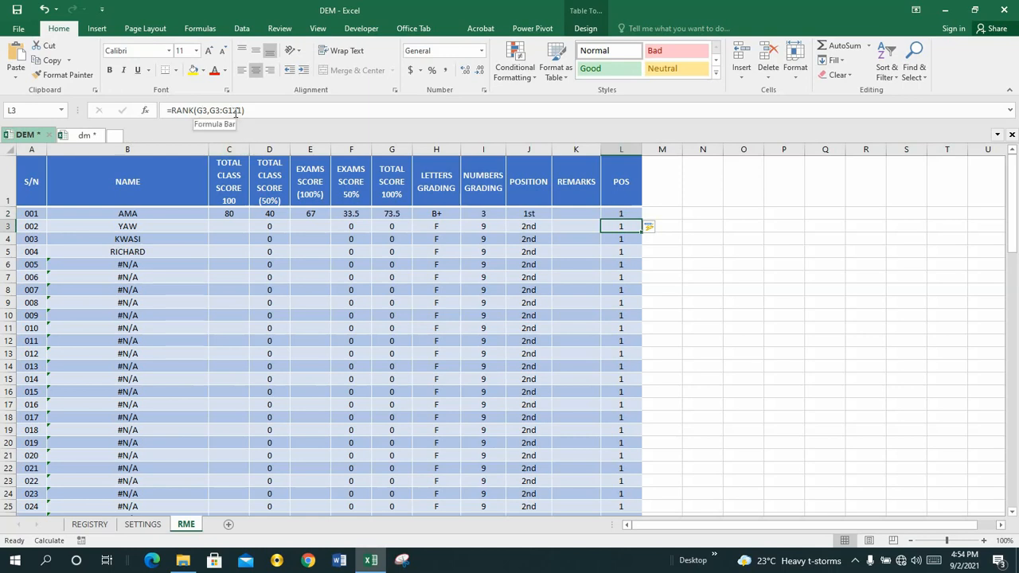
{"action": "left_click", "coordinate": [620, 239]}
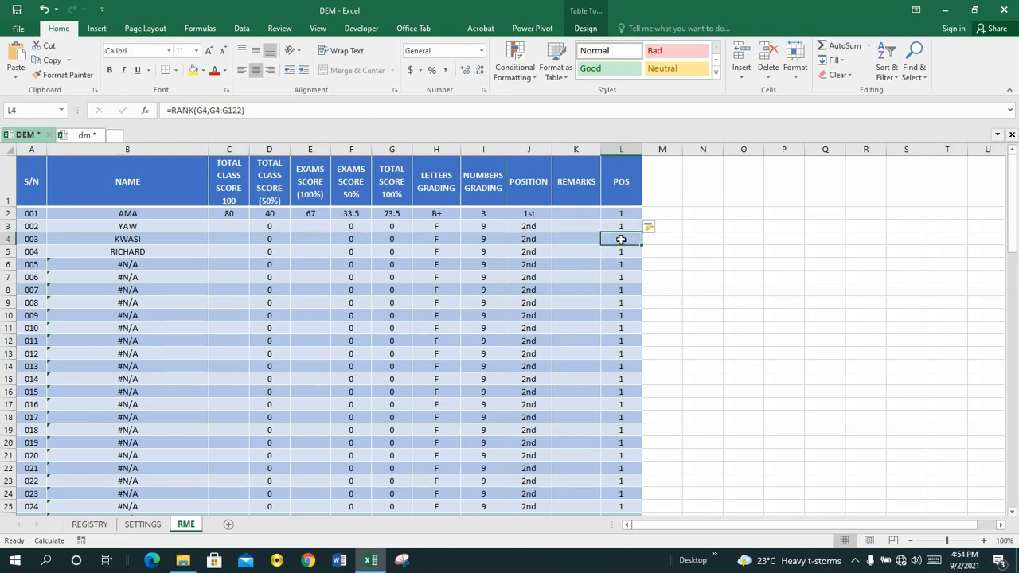
{"action": "left_click", "coordinate": [621, 250]}
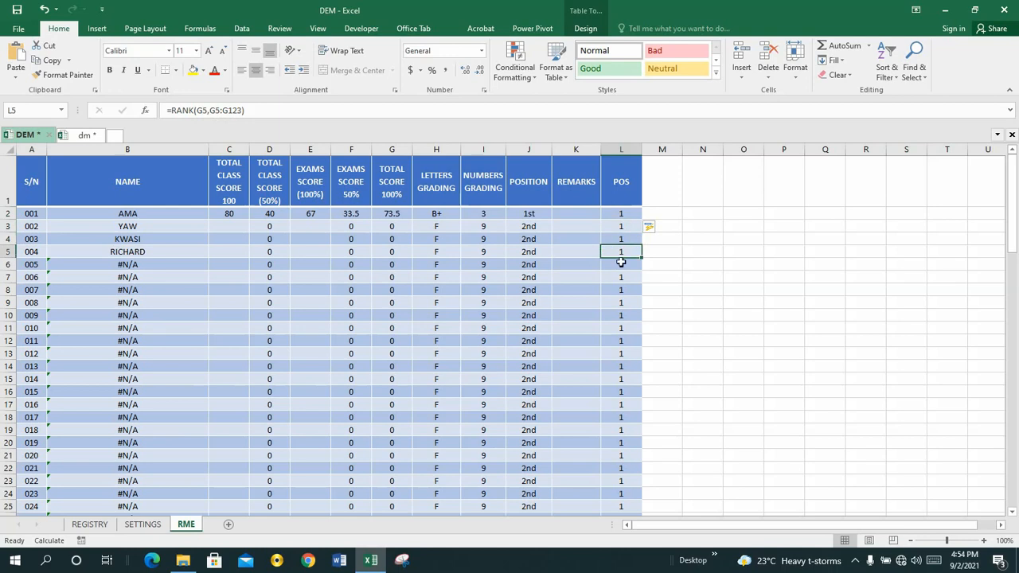
{"action": "left_click", "coordinate": [621, 263]}
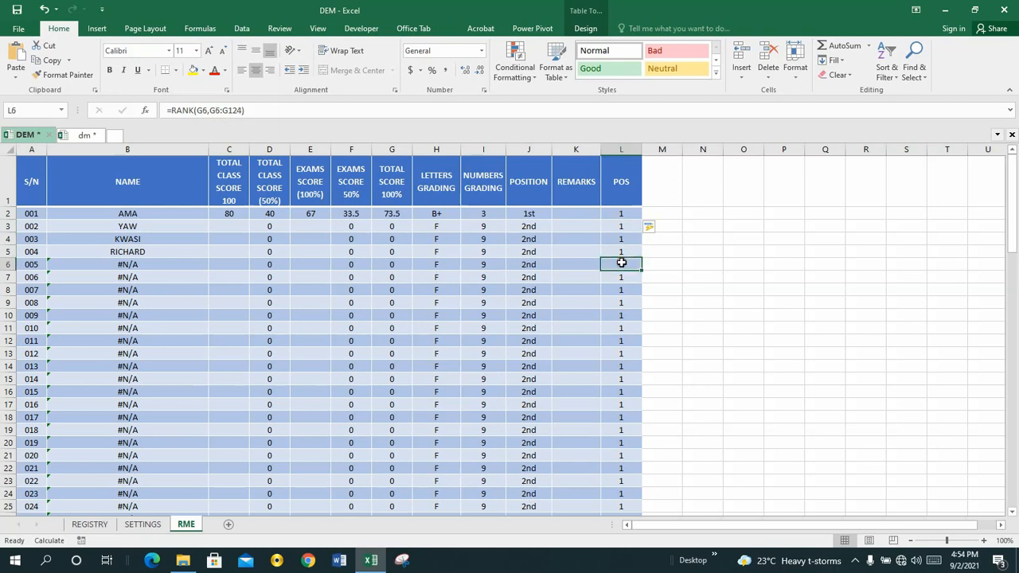
{"action": "left_click", "coordinate": [616, 214]}
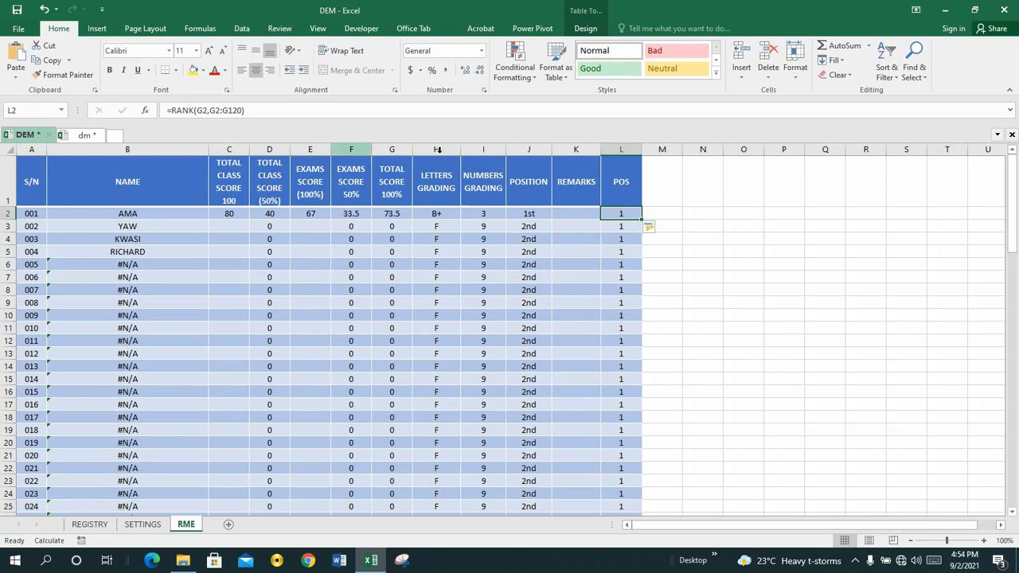
Step: Lock the ranking range in L2 with absolute references, making the formula =RANK(G2,$G$2:$G$120)
{"action": "left_click", "coordinate": [211, 111]}
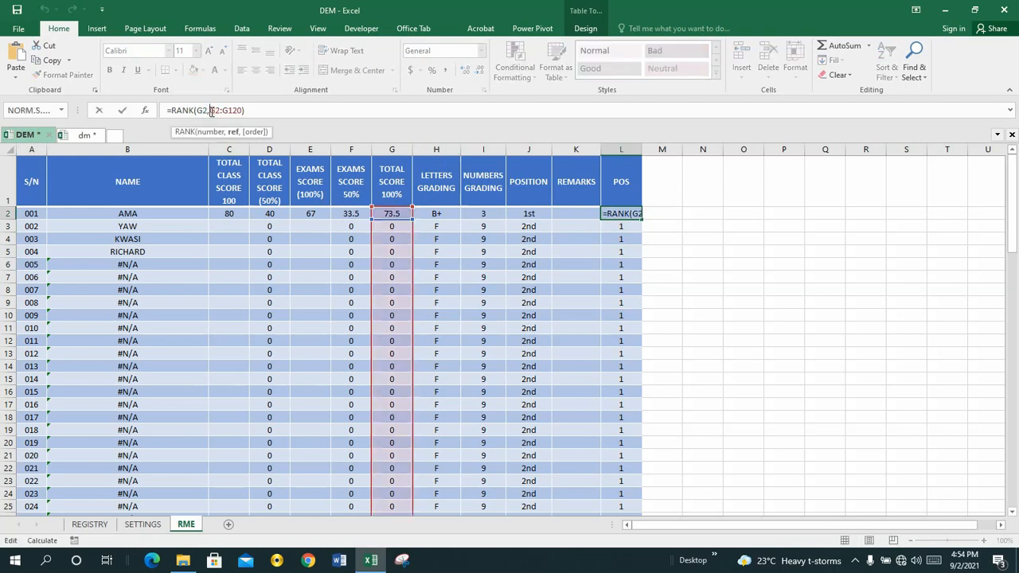
{"action": "type", "text": "$"}
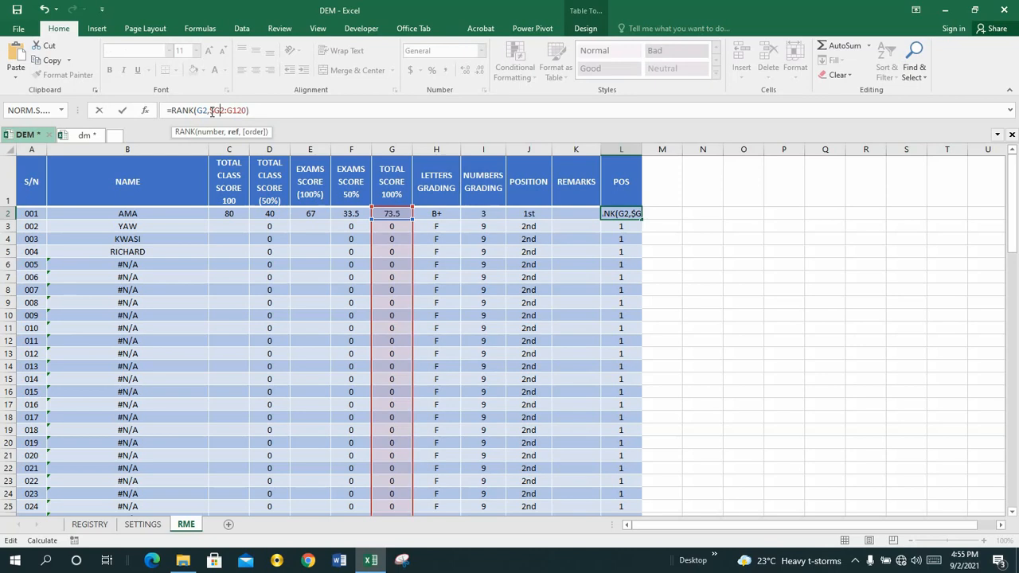
{"action": "key", "text": "Right"}
{"action": "type", "text": "$"}
{"action": "key", "text": "Right"}
{"action": "key", "text": "Right"}
{"action": "type", "text": "$"}
{"action": "key", "text": "Right"}
{"action": "type", "text": "$"}
{"action": "key", "text": "Return"}
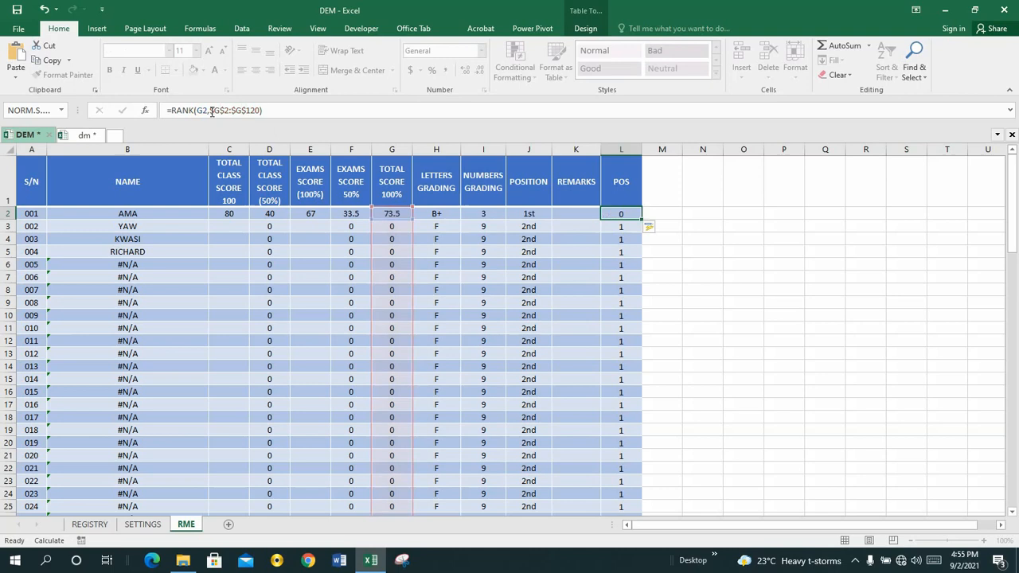
Step: Examine the RANK formulas with the absolute range in POS cells L2 to L6
{"action": "left_click", "coordinate": [621, 213]}
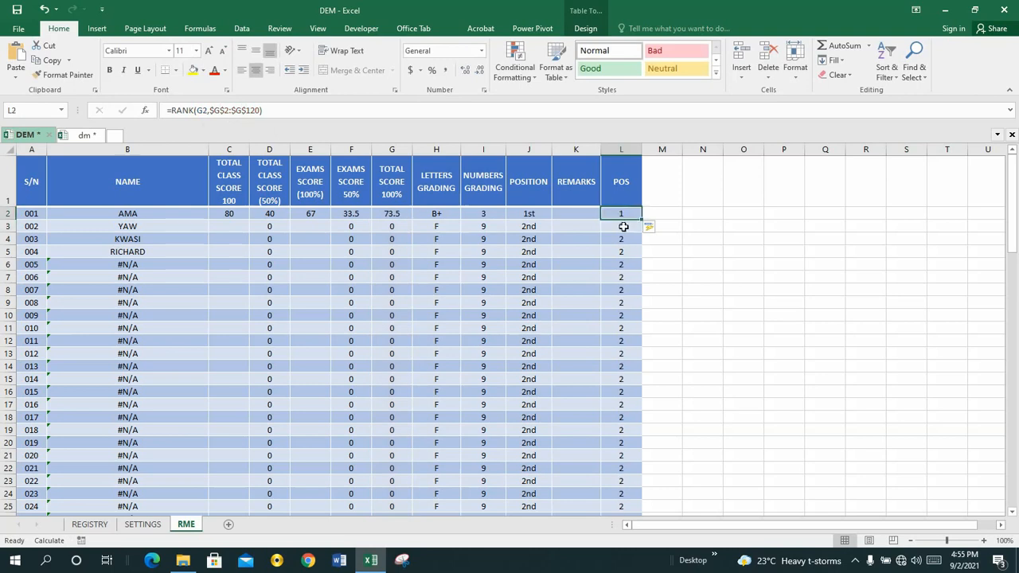
{"action": "left_click", "coordinate": [622, 226]}
{"action": "left_click", "coordinate": [621, 242]}
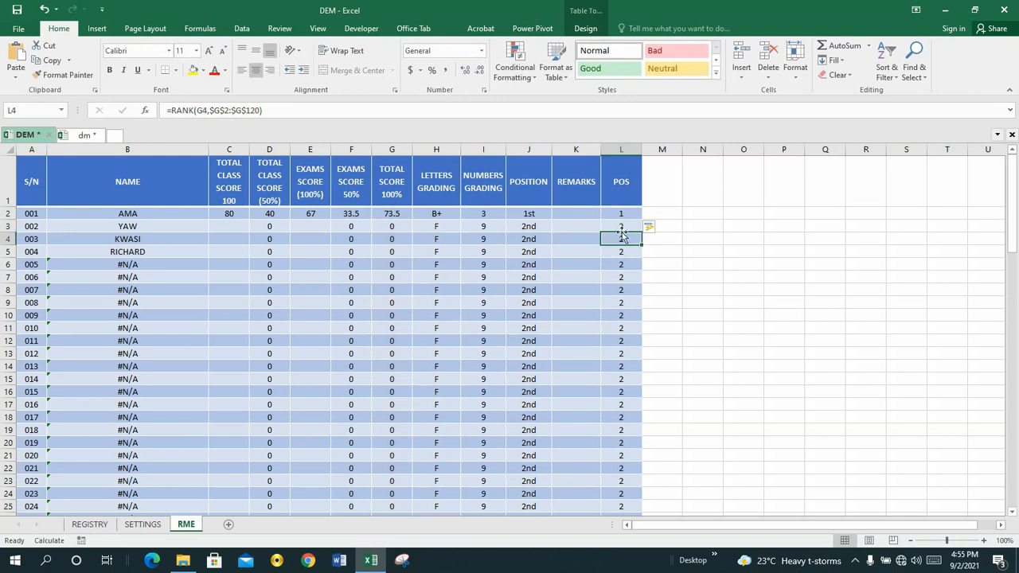
{"action": "left_click", "coordinate": [622, 226]}
{"action": "left_click", "coordinate": [622, 238]}
{"action": "left_click", "coordinate": [622, 263]}
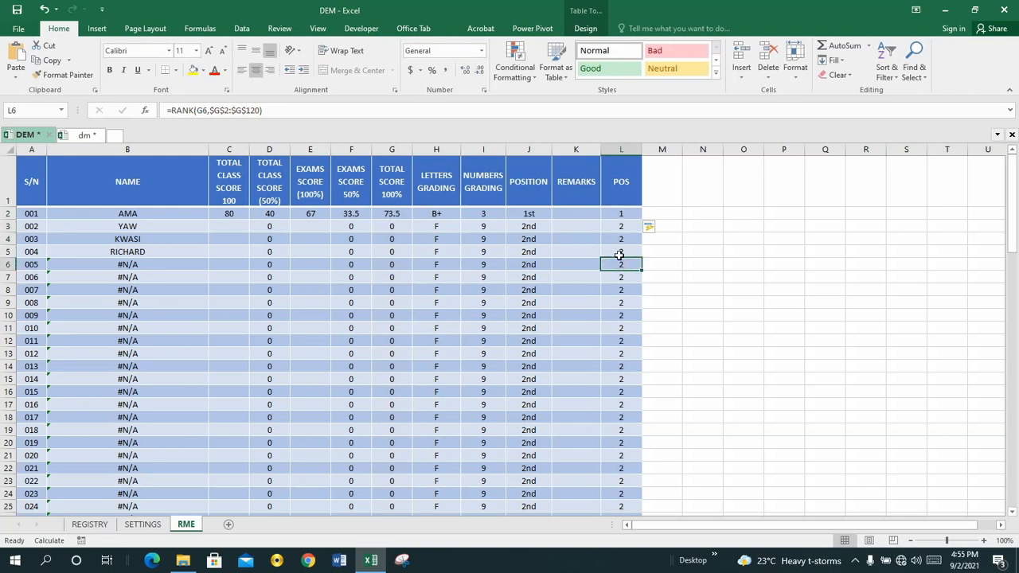
{"action": "left_click", "coordinate": [619, 214]}
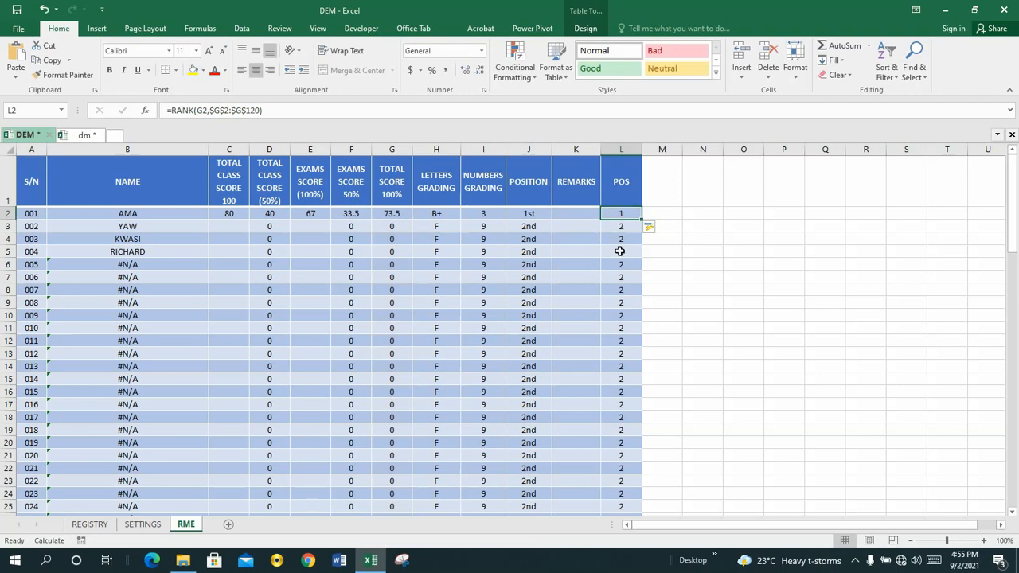
{"action": "left_click", "coordinate": [619, 250]}
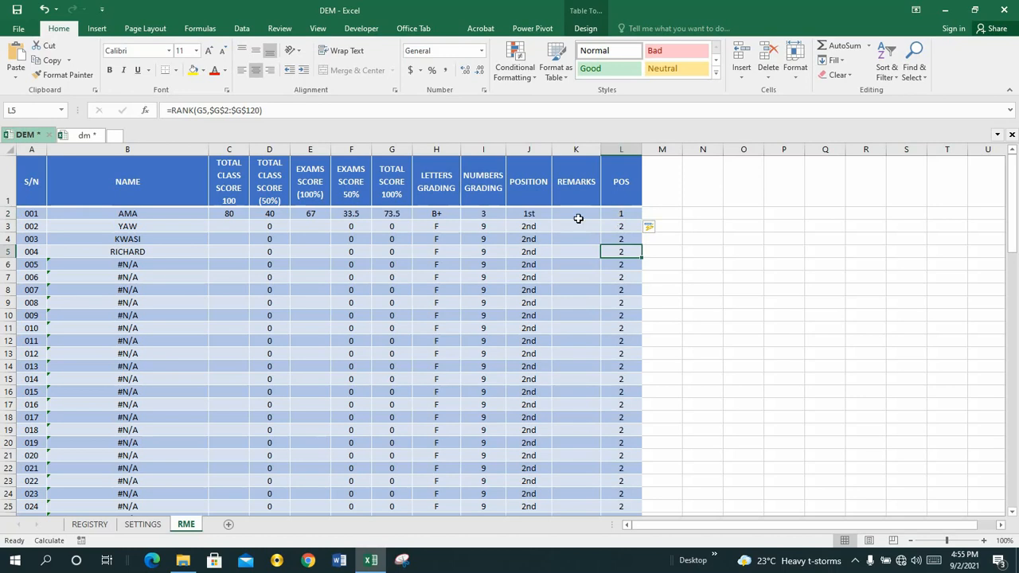
Step: Check the CHOOSE and RANK formulas in the first POSITION rows, J2 to J4, and save the workbook
{"action": "left_click", "coordinate": [514, 213]}
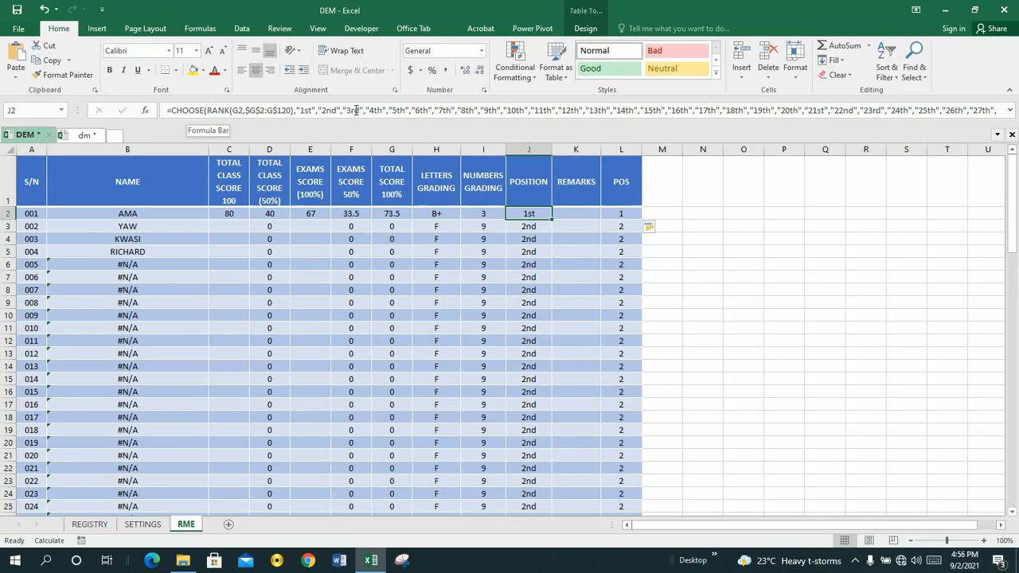
{"action": "left_click", "coordinate": [528, 227]}
{"action": "left_click", "coordinate": [529, 214]}
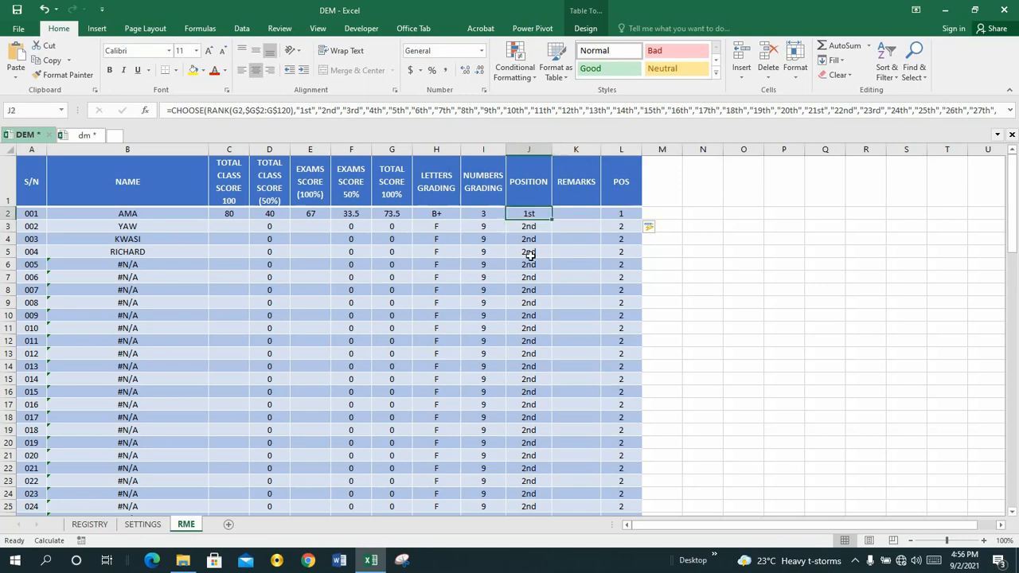
{"action": "left_click", "coordinate": [521, 240]}
{"action": "key", "text": "ctrl+s"}
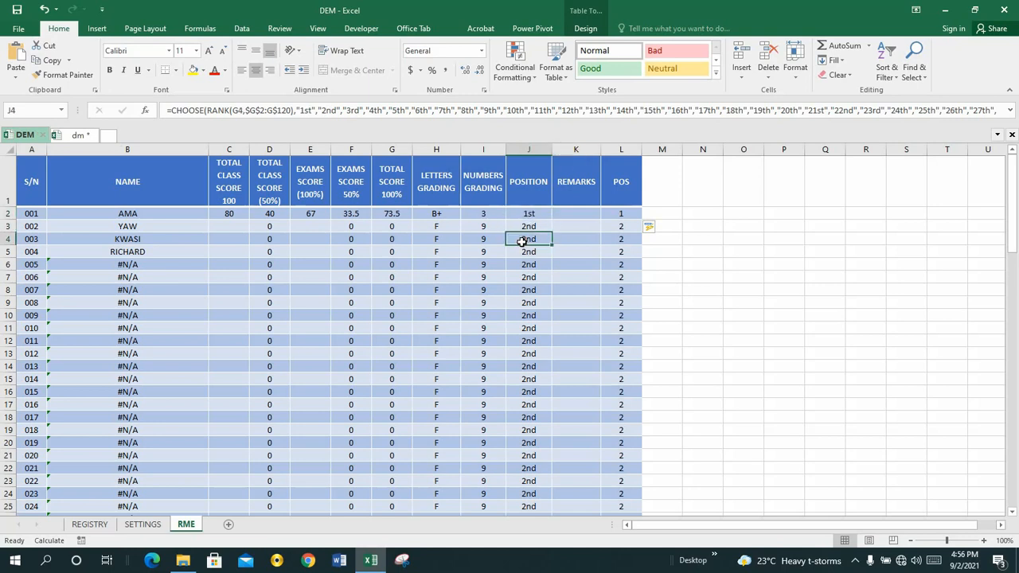
Step: Delete the whole POS column L, select the first REMARKS cell K2, and save the workbook
{"action": "left_click", "coordinate": [613, 144]}
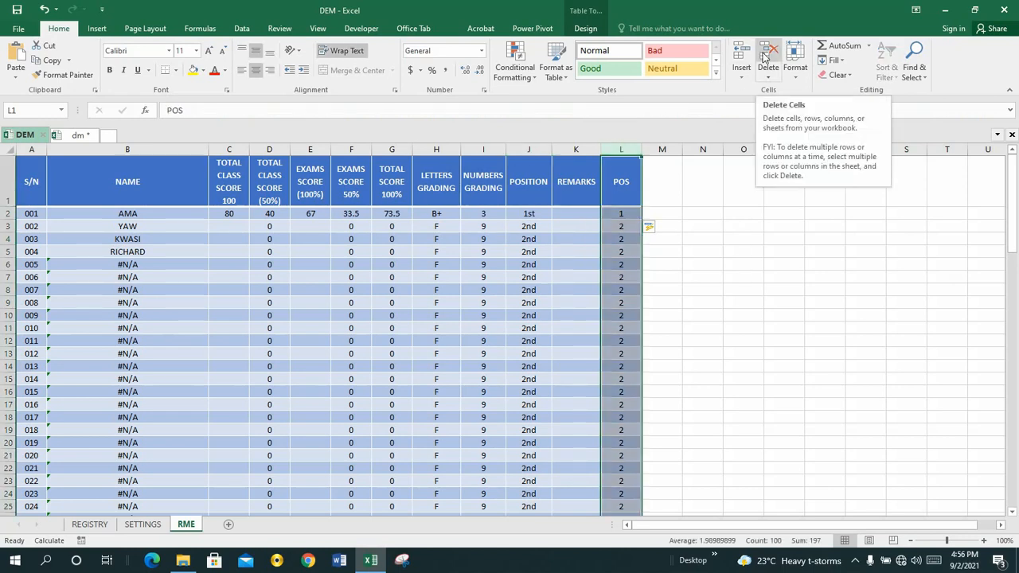
{"action": "left_click", "coordinate": [769, 54]}
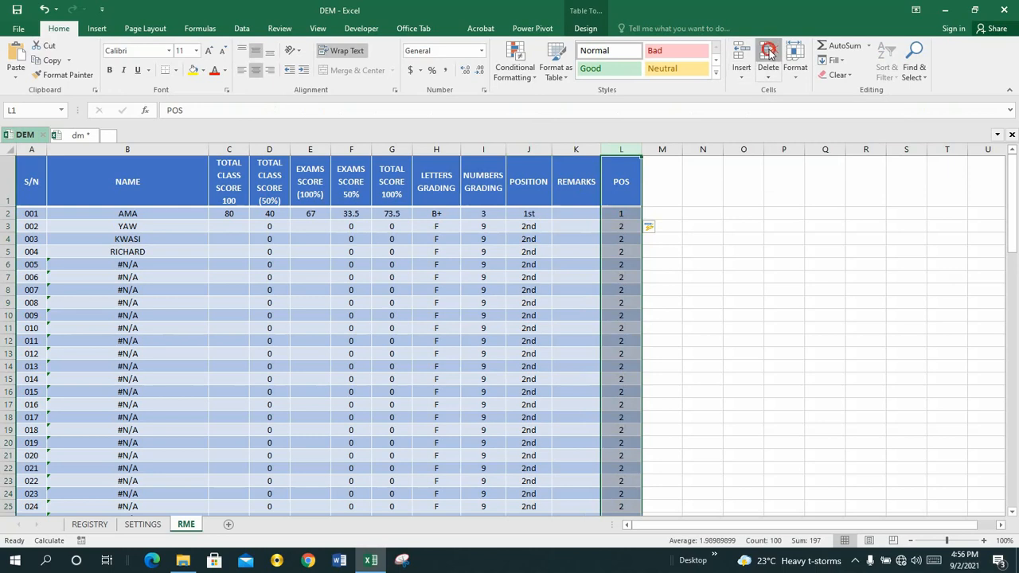
{"action": "left_click", "coordinate": [571, 214]}
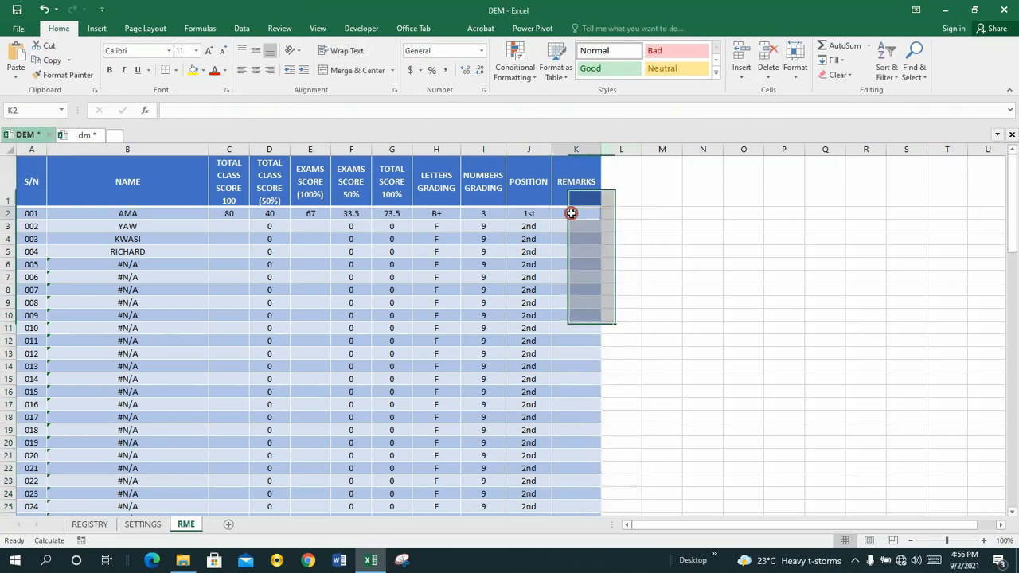
{"action": "left_click", "coordinate": [564, 226]}
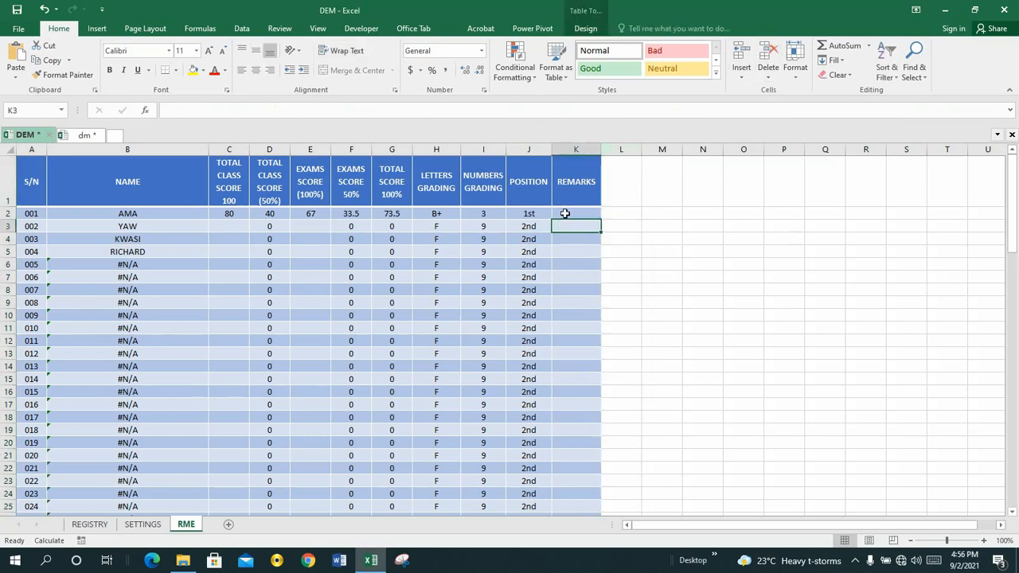
{"action": "left_click", "coordinate": [565, 213]}
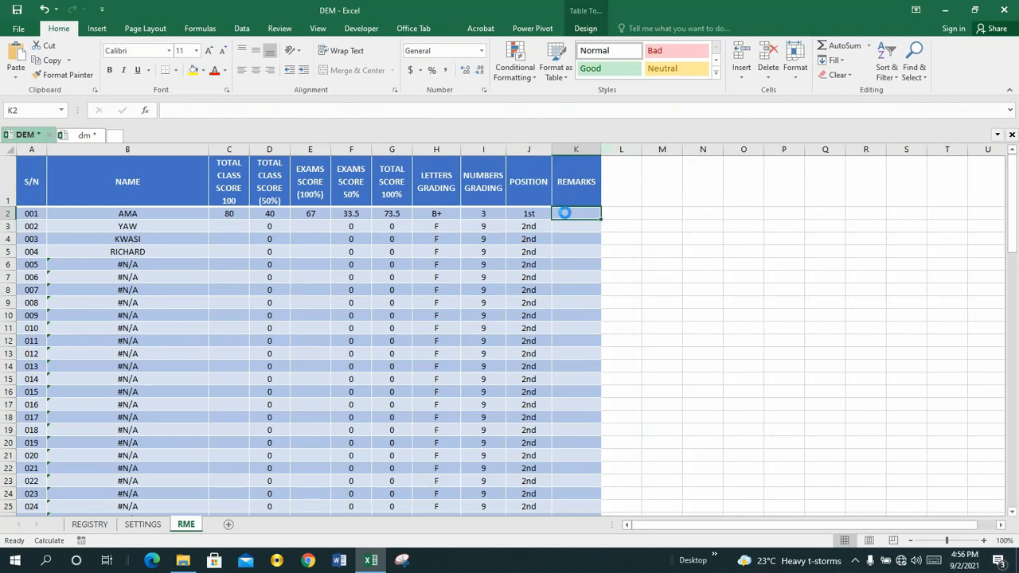
{"action": "key", "text": "ctrl+s"}
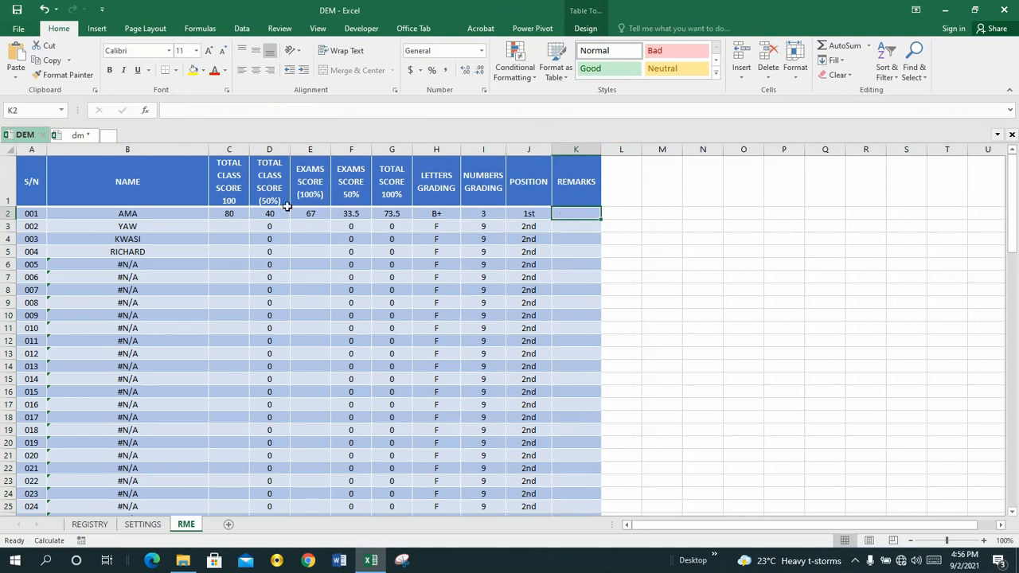
Step: Copy the entire nested IF grading formula from REMARKS cell K2 on the dm workbook's RME sheet, leaving the formula as it is
{"action": "left_click", "coordinate": [74, 135]}
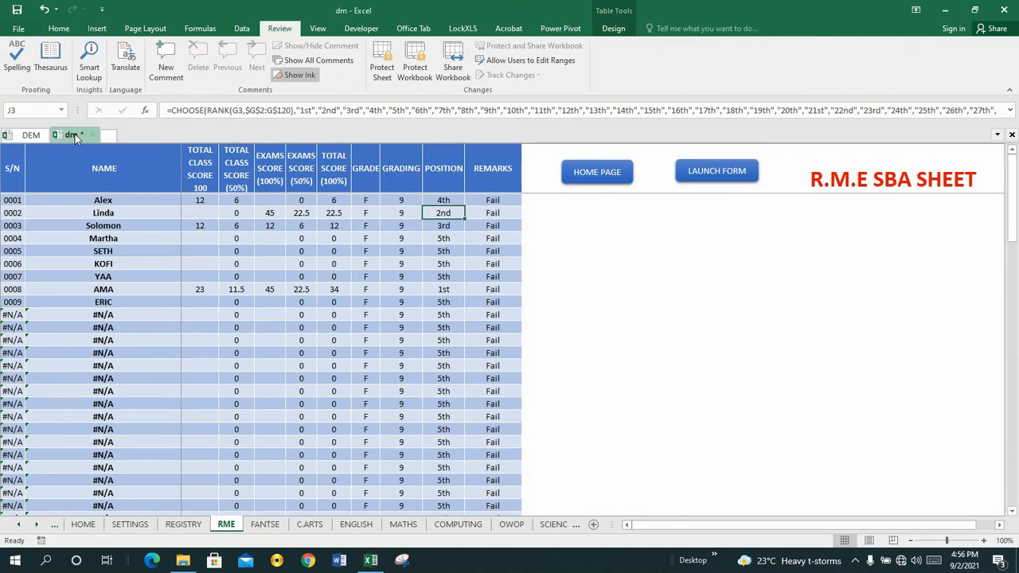
{"action": "left_click", "coordinate": [475, 200]}
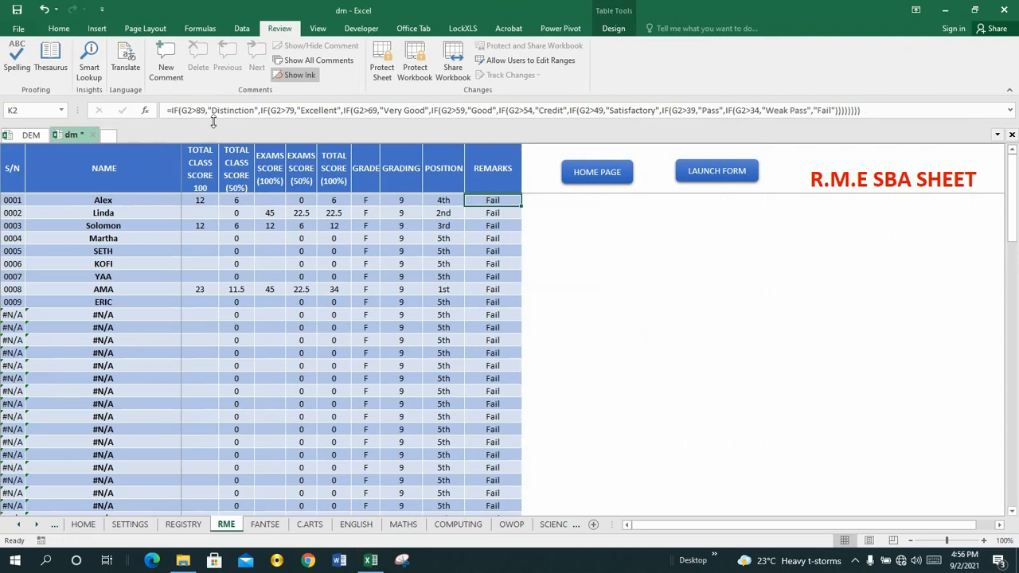
{"action": "left_click", "coordinate": [166, 110]}
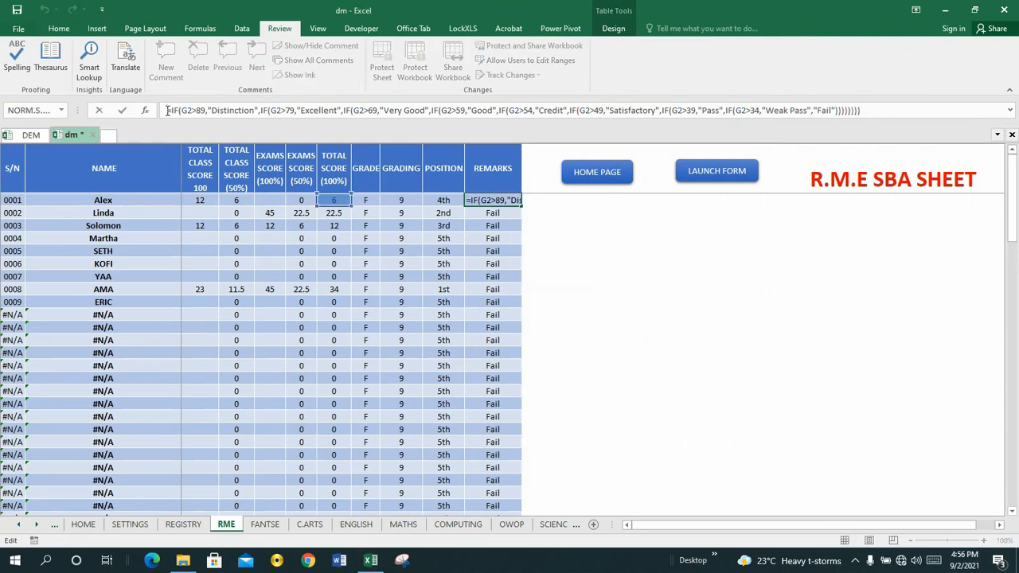
{"action": "key", "text": "shift+End"}
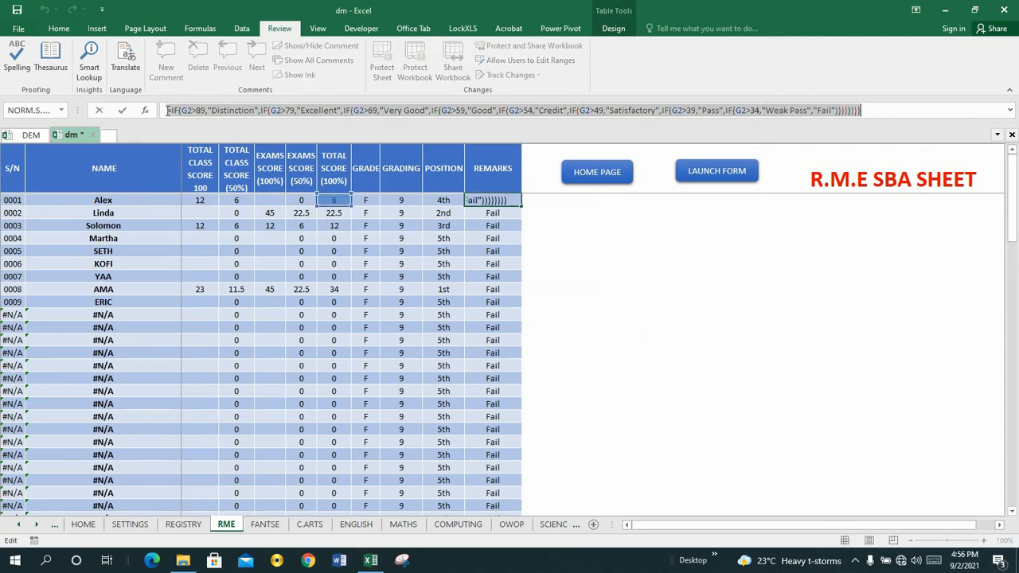
{"action": "key", "text": "Return"}
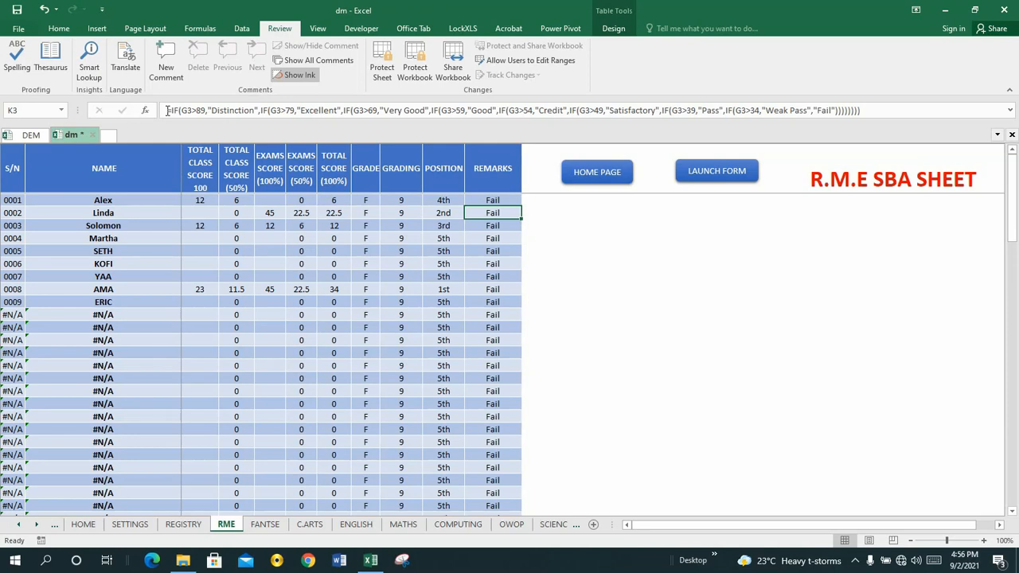
Step: Paste the copied nested IF remarks formula into REMARKS cell K2 of the DEM workbook's RME sheet so it fills the column
{"action": "left_click", "coordinate": [33, 135]}
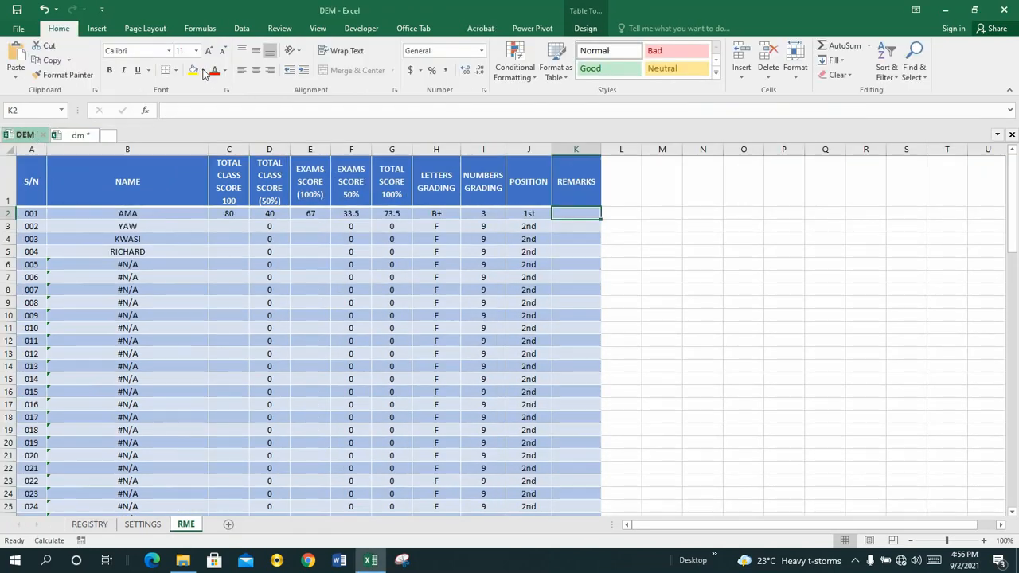
{"action": "left_click", "coordinate": [202, 109]}
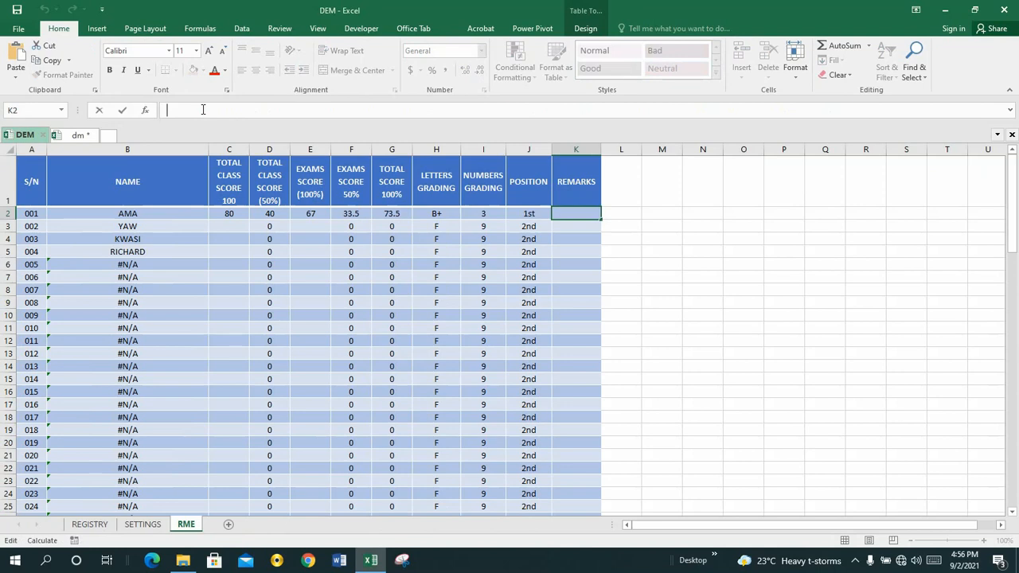
{"action": "type", "text": "=IF(G2>80,\"Distinction\",IF(G2>79,\"Excellent\",IF(G2>69,\"Very Good\",IF(G2>59,\"Good\",IF(G2>54,\"Credit\",IF(G2>49,\"Satisfactory\",IF(G2>39,\"Pass\",IF(G2>34,\"Weak Pass\",\"Fail\"))))))))"}
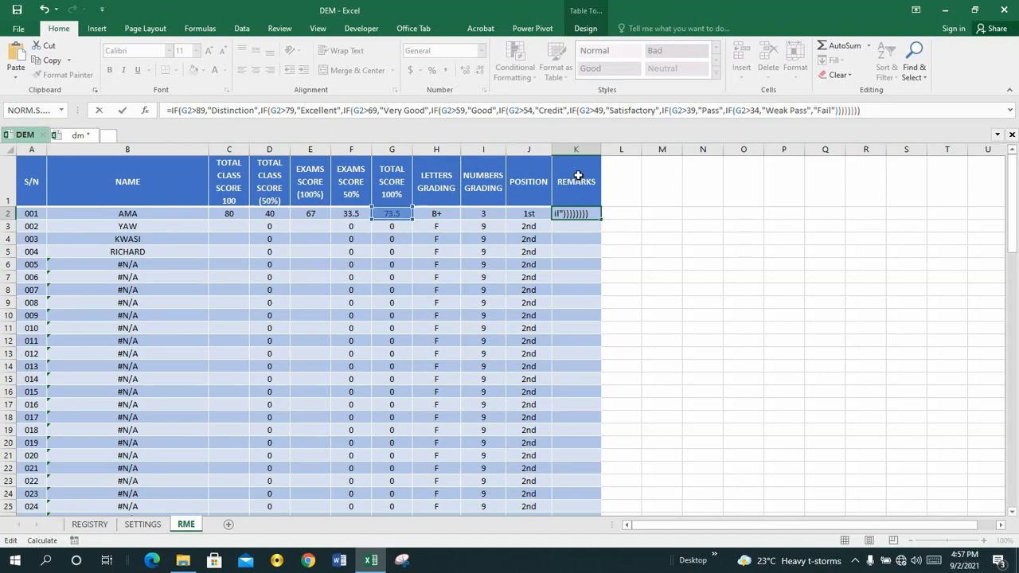
{"action": "key", "text": "Return"}
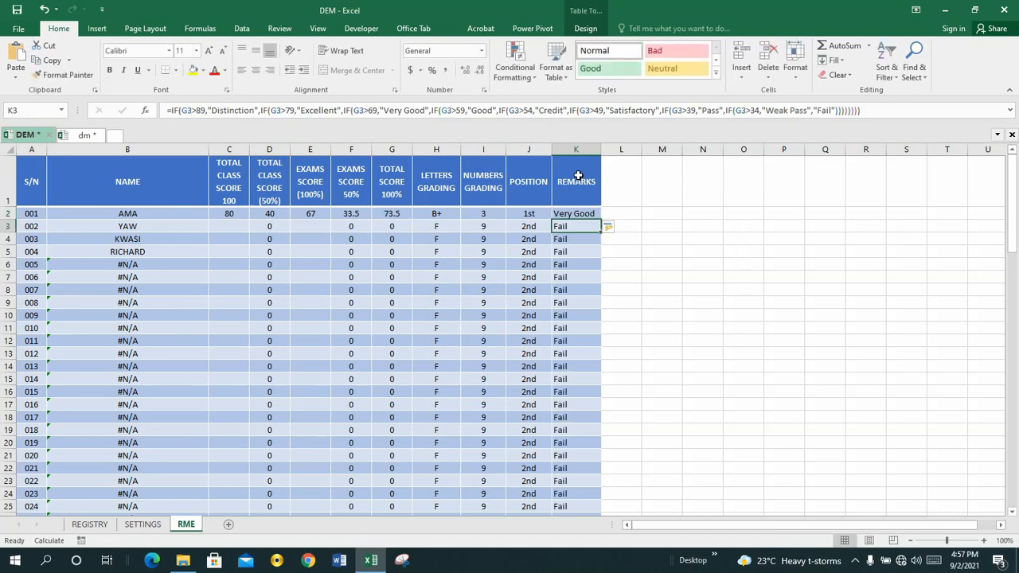
Step: Center the whole REMARKS column K horizontally and save the DEM workbook
{"action": "left_click", "coordinate": [568, 149]}
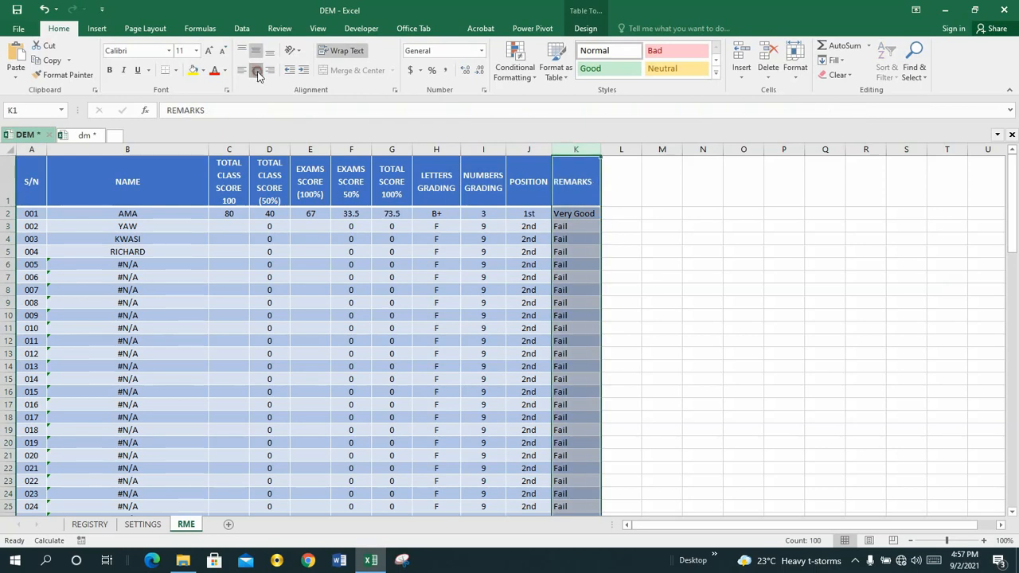
{"action": "left_click", "coordinate": [256, 72]}
{"action": "left_click", "coordinate": [532, 264]}
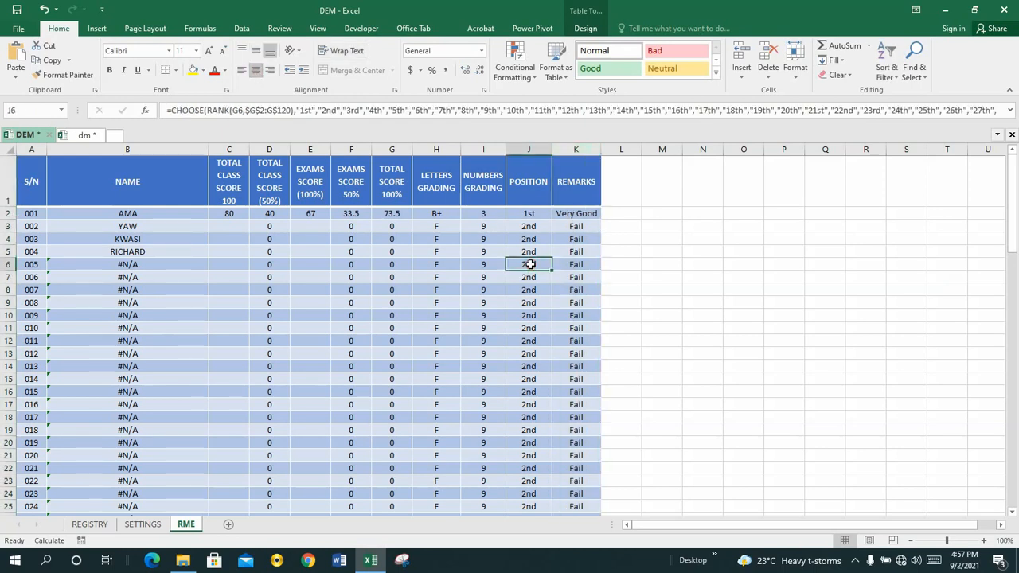
{"action": "left_click", "coordinate": [584, 227]}
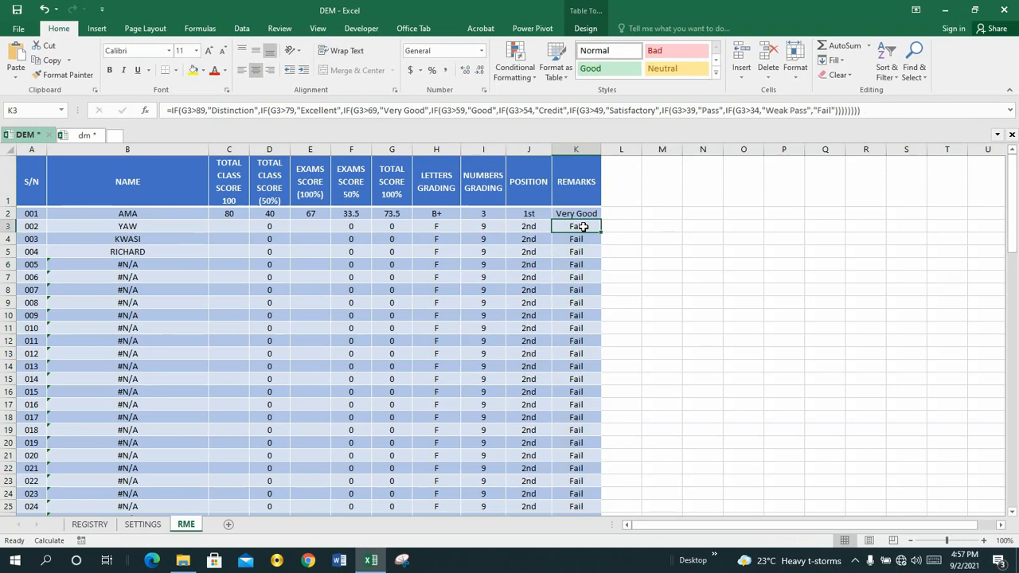
{"action": "key", "text": "ctrl+s"}
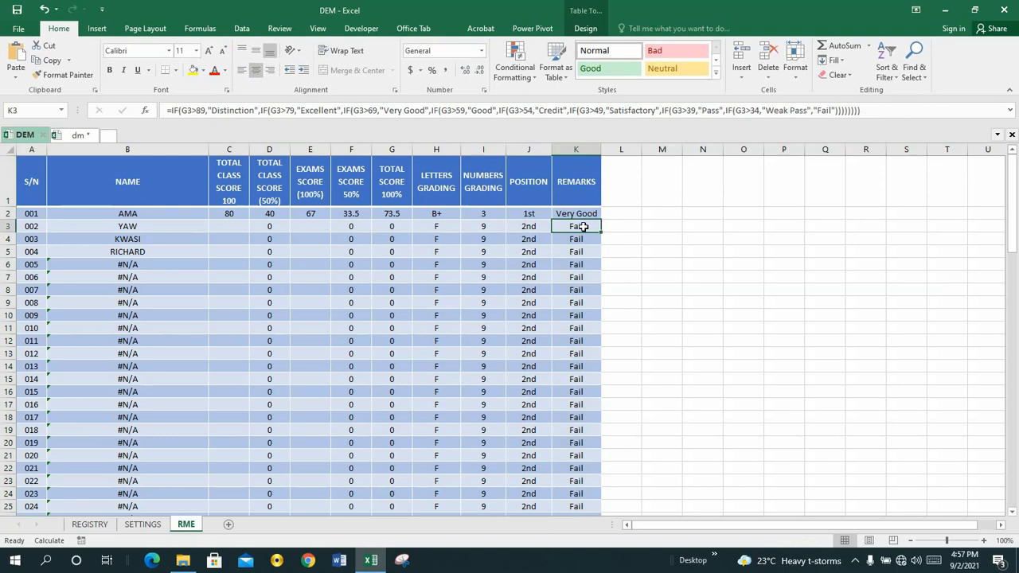
Step: Examine the total score formula in G2 and the nested IF formulas in LETTERS GRADING H2 and NUMBERS GRADING I2 and I3
{"action": "left_click", "coordinate": [436, 214]}
{"action": "left_click", "coordinate": [397, 213]}
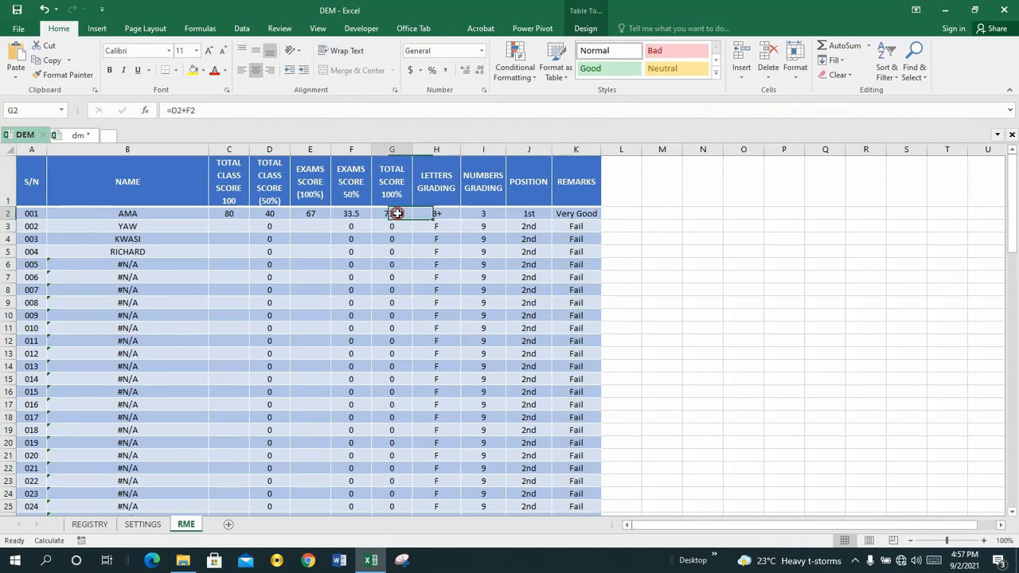
{"action": "left_click", "coordinate": [428, 213]}
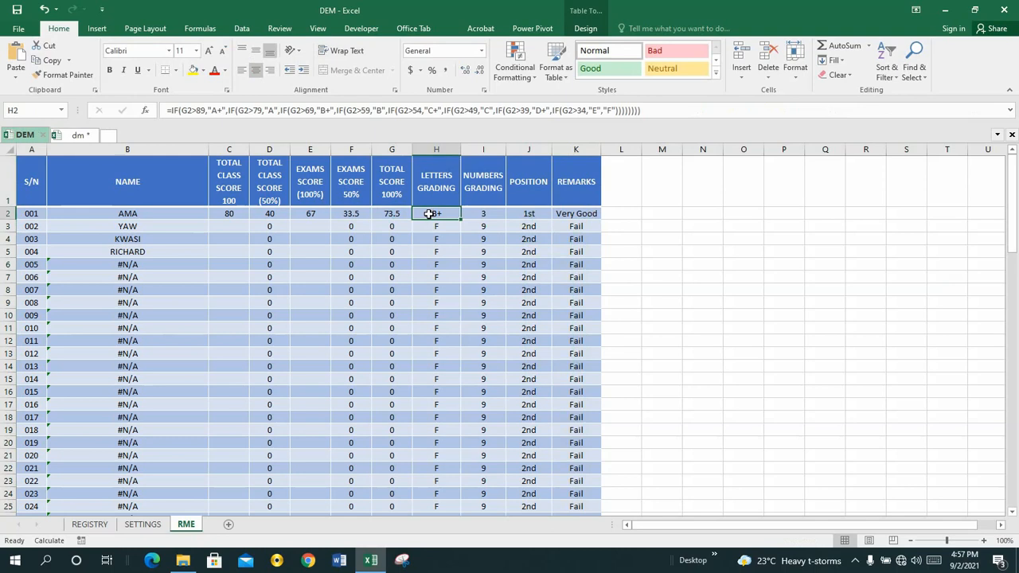
{"action": "left_click", "coordinate": [197, 111]}
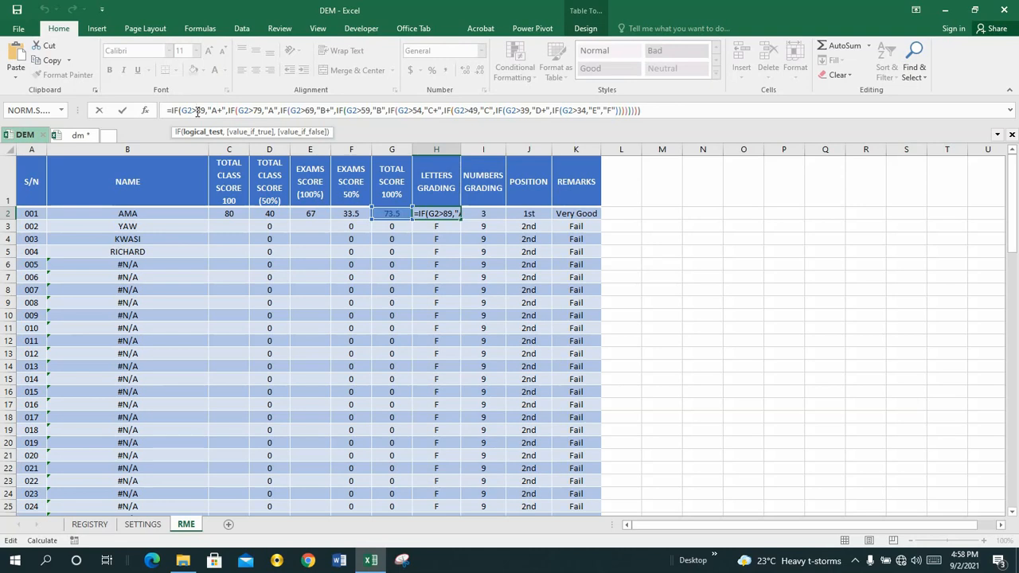
{"action": "key", "text": "Return"}
{"action": "left_click", "coordinate": [488, 214]}
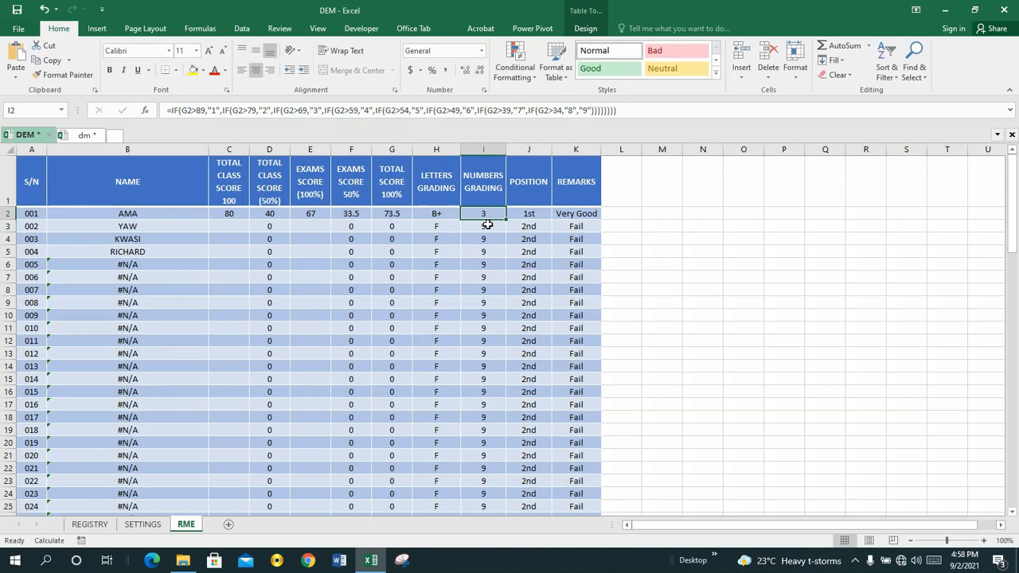
{"action": "left_click", "coordinate": [488, 226]}
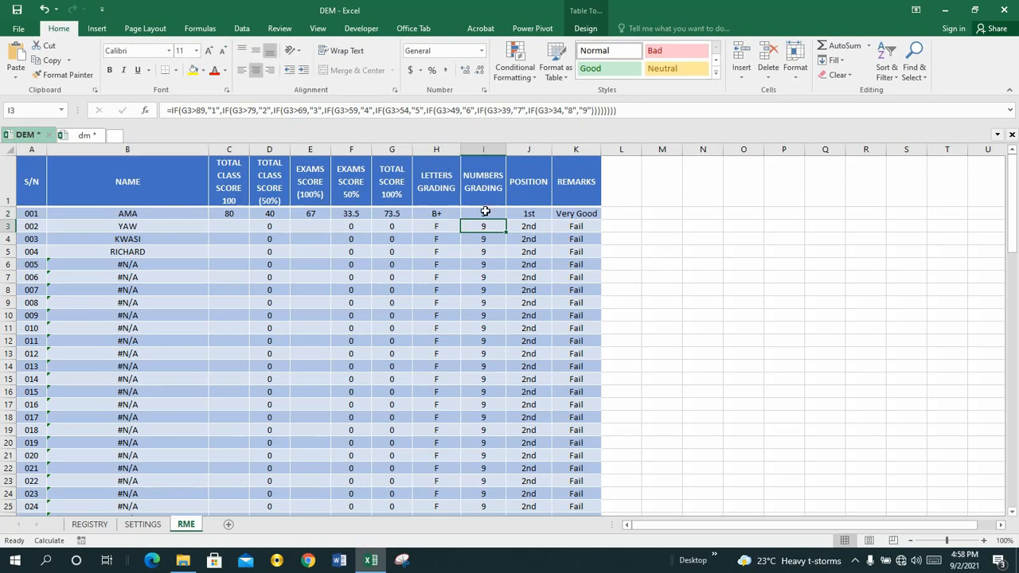
Step: Change the first condition of the nested IF formula in NUMBERS GRADING cell I2, which returns "1", to G2>=90
{"action": "left_click", "coordinate": [485, 212]}
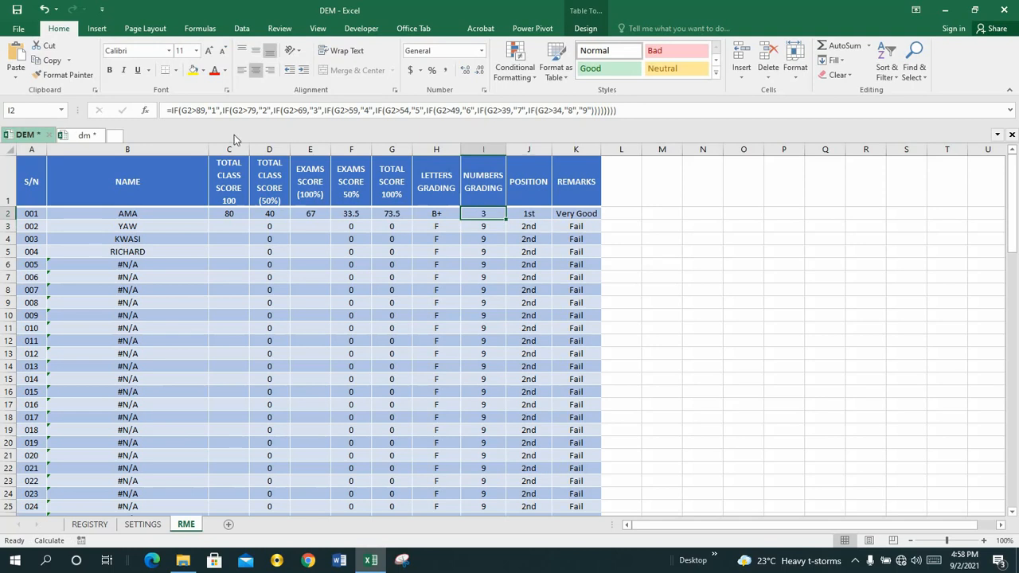
{"action": "left_click", "coordinate": [195, 110]}
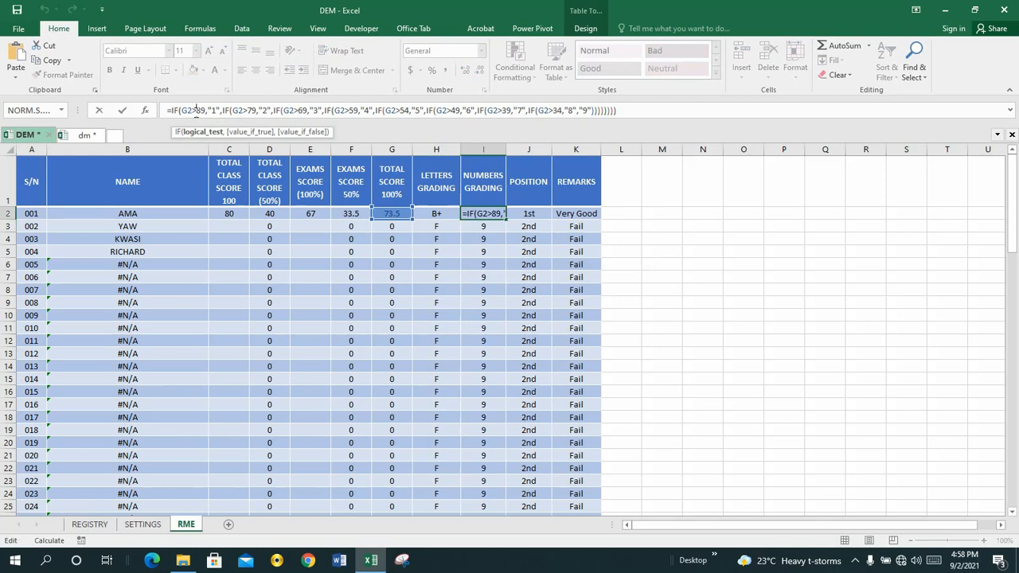
{"action": "type", "text": "="}
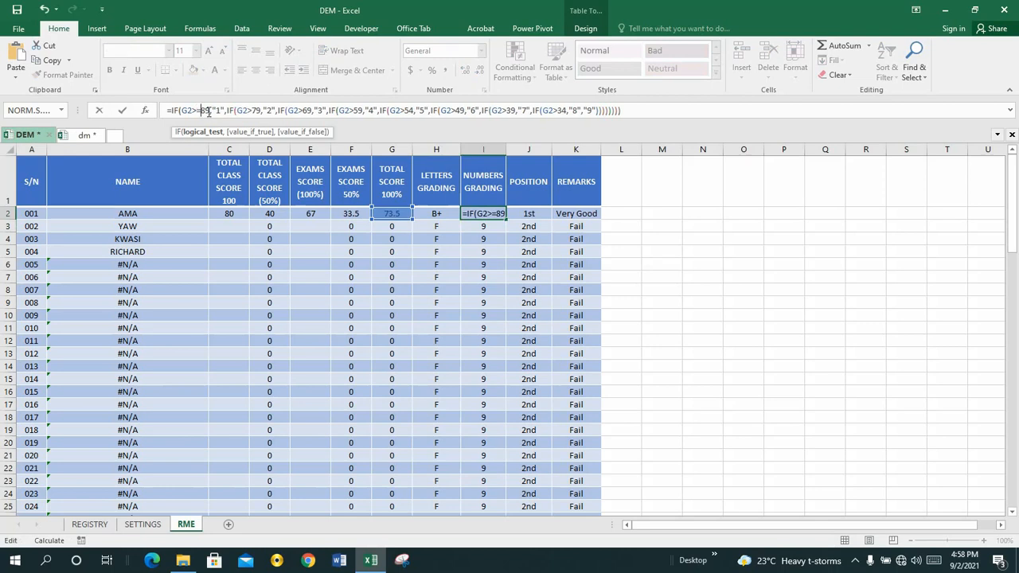
{"action": "key", "text": "BackSpace"}
{"action": "key", "text": "BackSpace"}
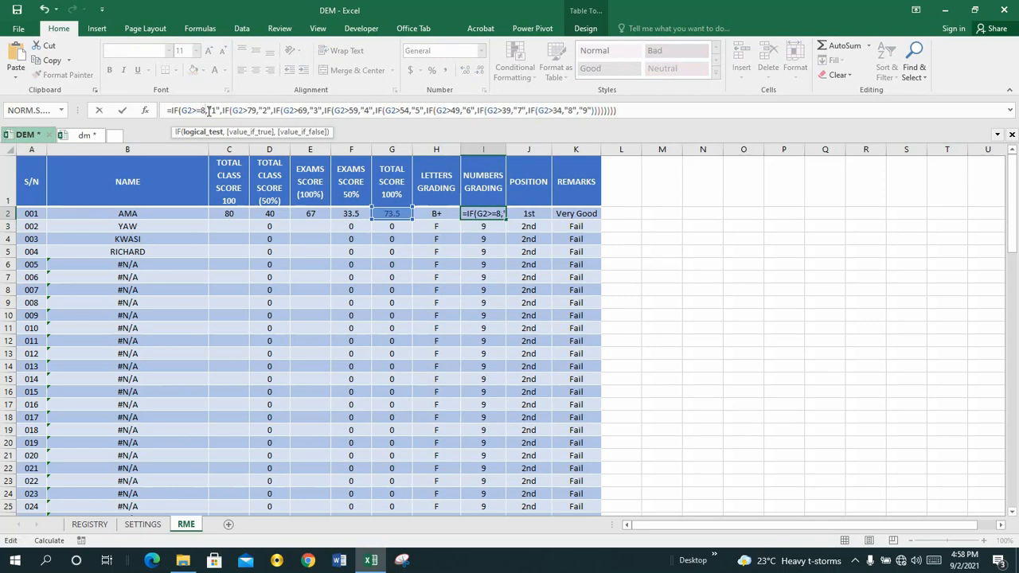
{"action": "type", "text": "90"}
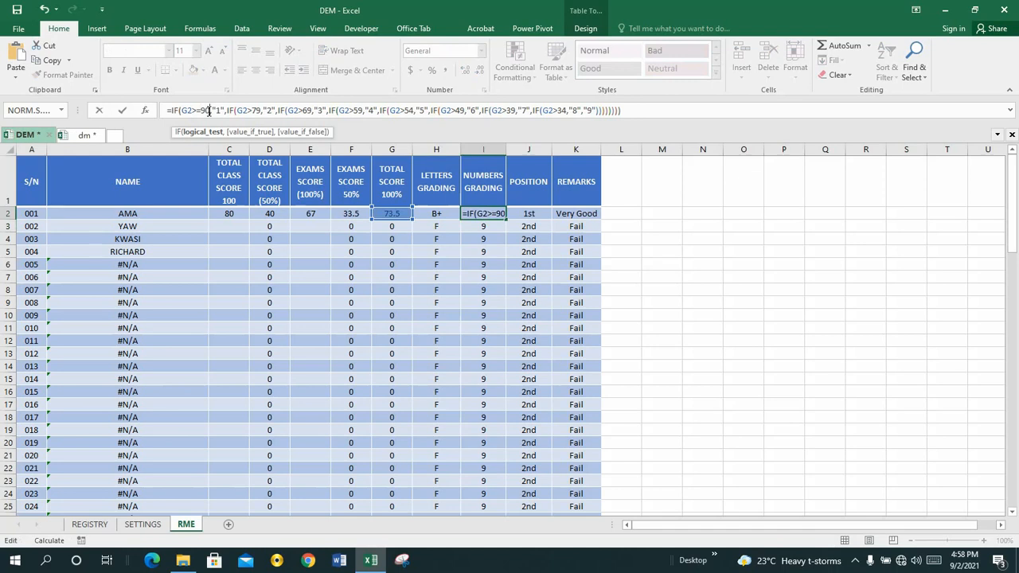
Step: Change the second condition of the I2 formula, which returns "2", to G2>=80
{"action": "left_click", "coordinate": [256, 112]}
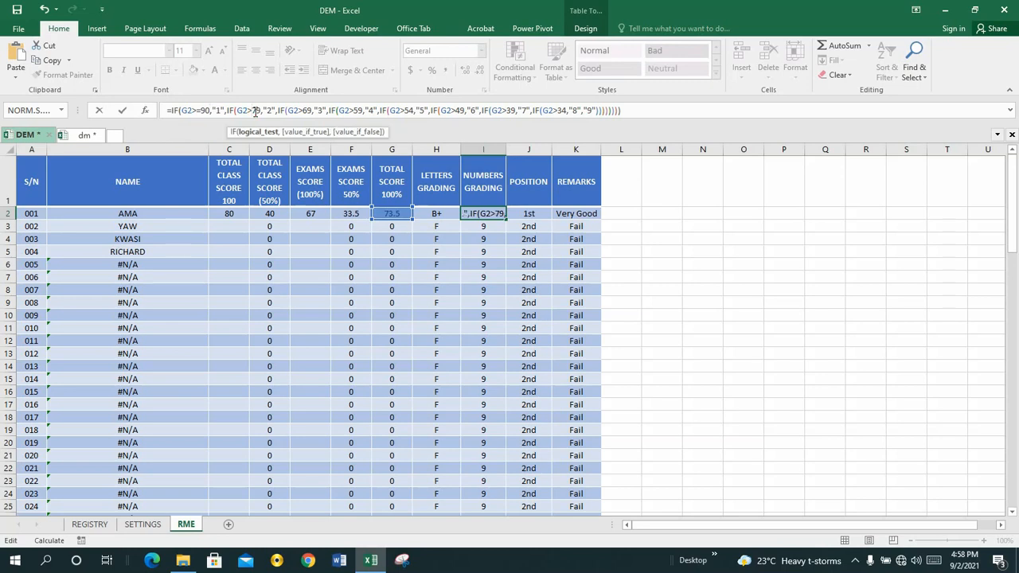
{"action": "type", "text": "="}
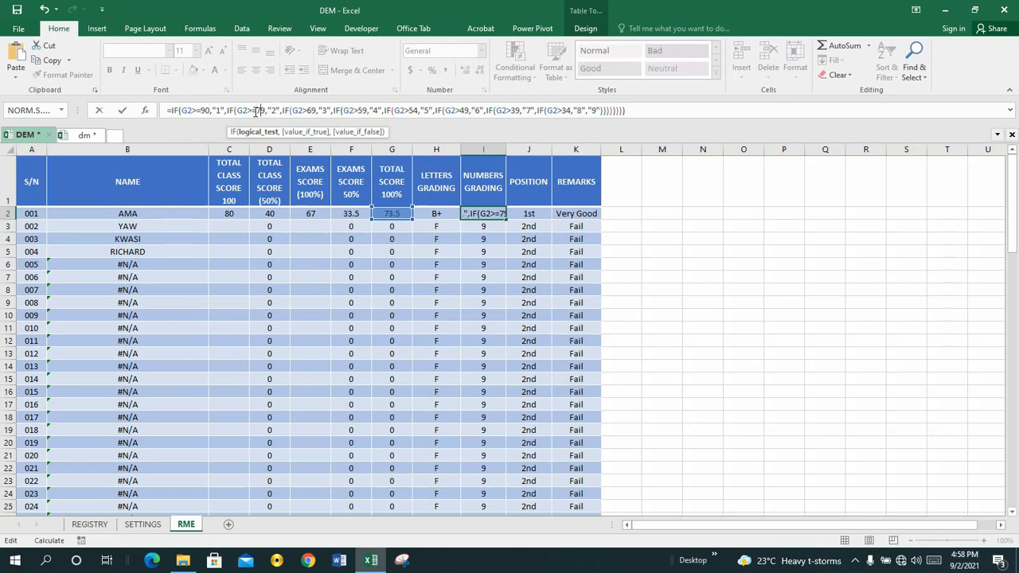
{"action": "key", "text": "Right"}
{"action": "key", "text": "Right"}
{"action": "key", "text": "BackSpace"}
{"action": "key", "text": "BackSpace"}
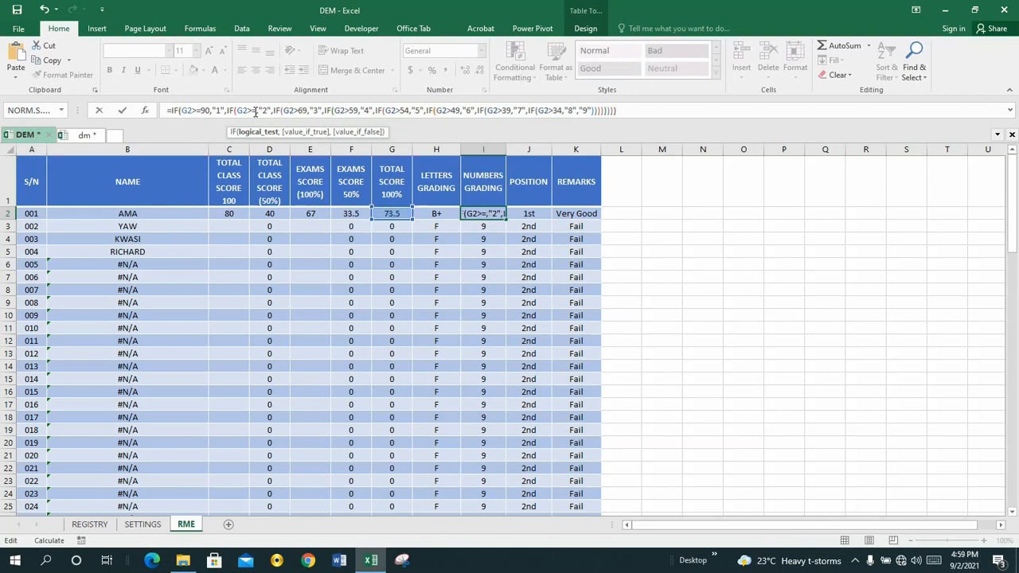
{"action": "type", "text": "80"}
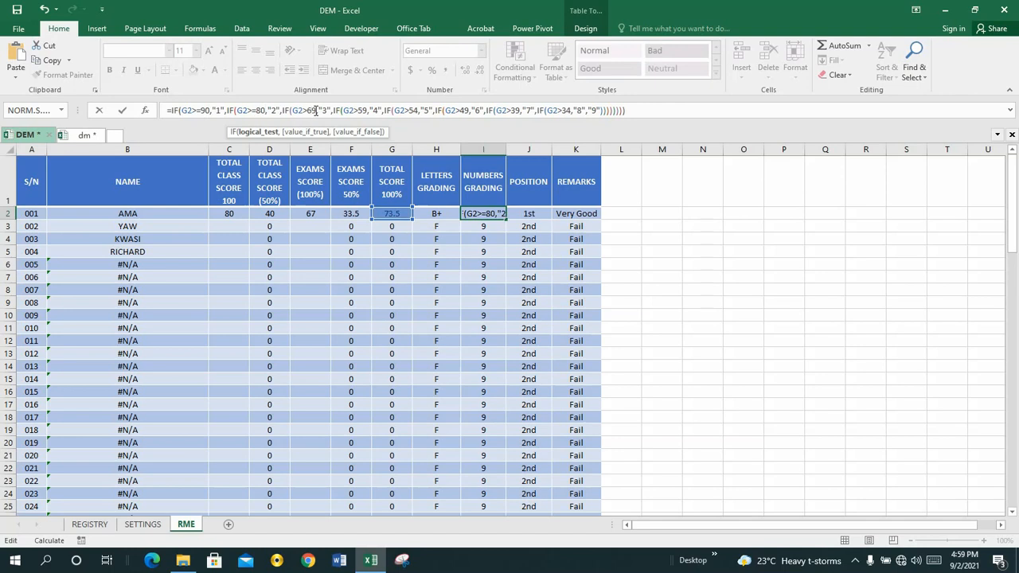
Step: Change the I2 formula's condition for grade "3" to G2>=70 and the one for grade "4" to G2>=60
{"action": "left_click", "coordinate": [316, 111]}
{"action": "key", "text": "BackSpace"}
{"action": "key", "text": "BackSpace"}
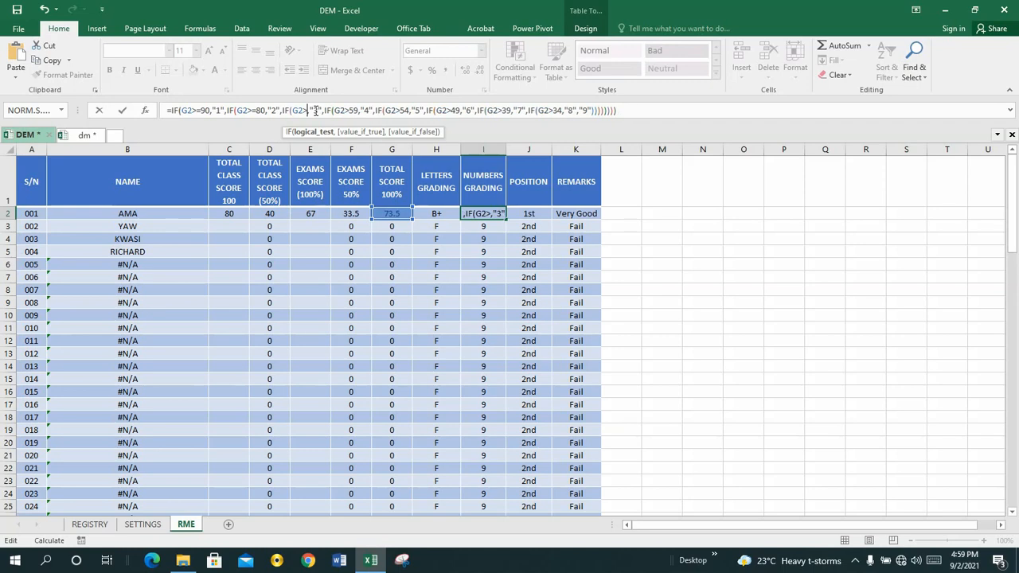
{"action": "type", "text": "="}
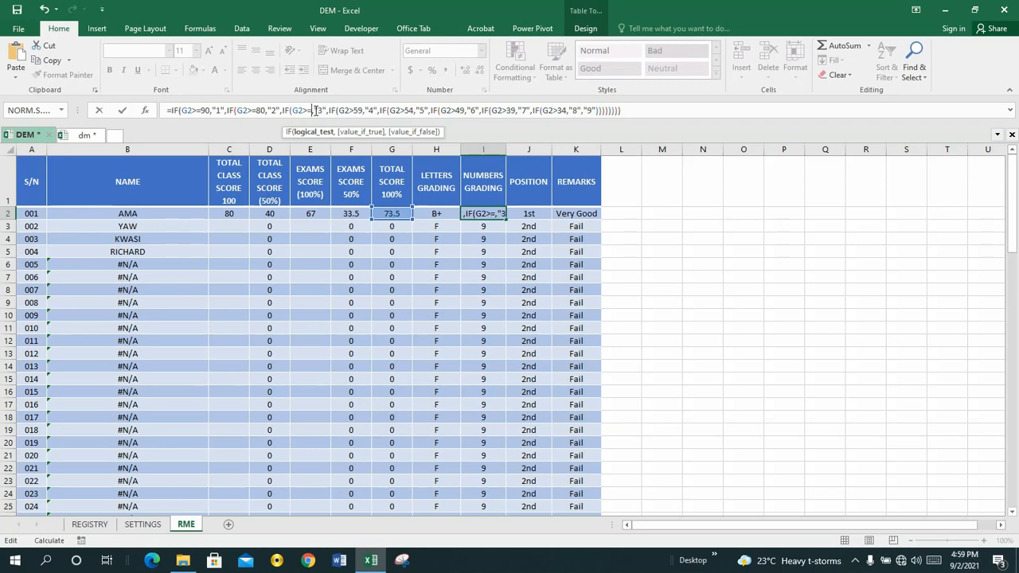
{"action": "type", "text": "70"}
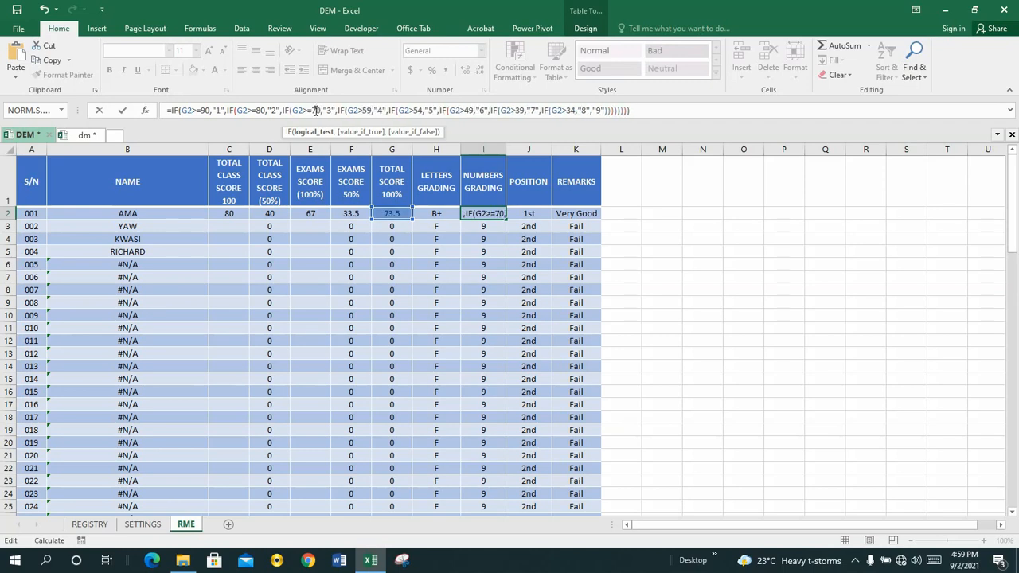
{"action": "left_click", "coordinate": [372, 110]}
{"action": "key", "text": "BackSpace"}
{"action": "key", "text": "BackSpace"}
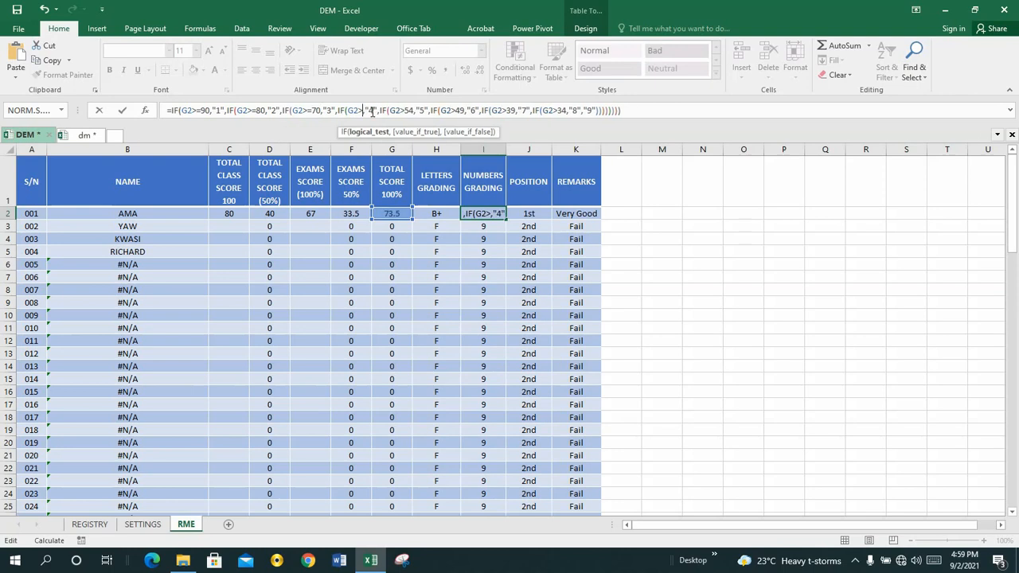
{"action": "type", "text": "="}
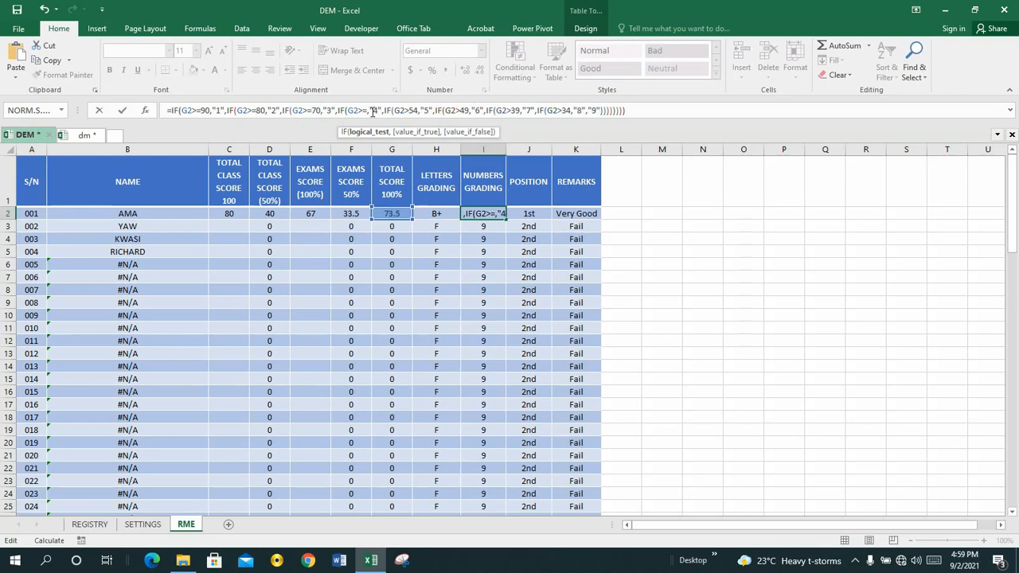
{"action": "type", "text": "60"}
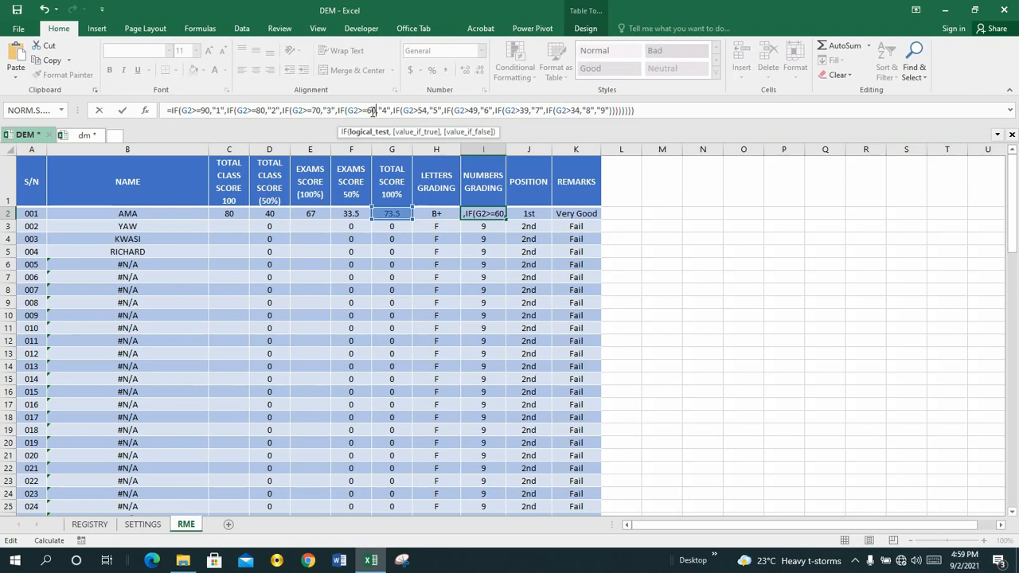
Step: Change the I2 formula's condition for grade "5" to G2>=55 and the one for grade "6" to G2>=50
{"action": "left_click", "coordinate": [426, 112]}
{"action": "key", "text": "BackSpace"}
{"action": "type", "text": "55"}
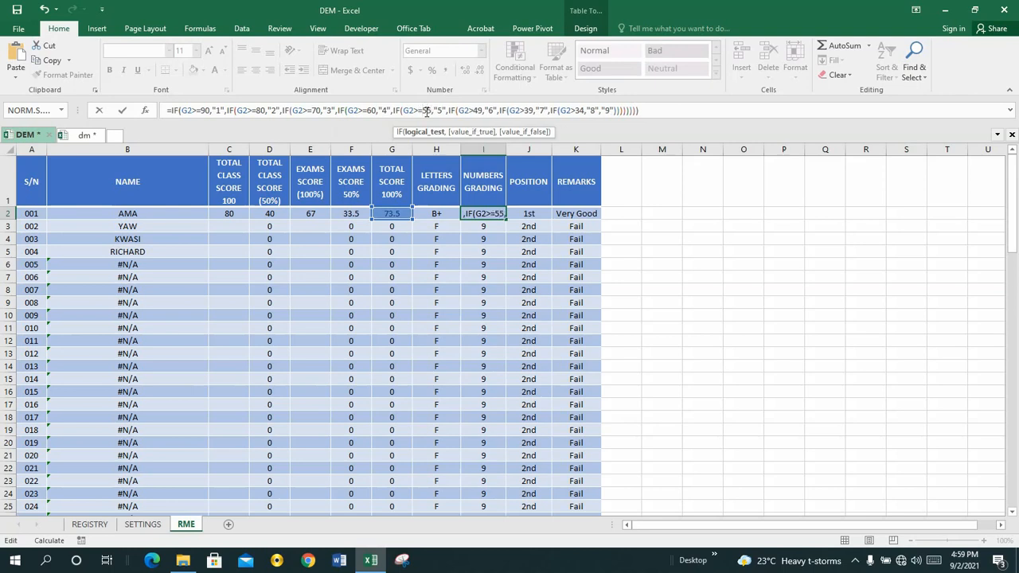
{"action": "left_click", "coordinate": [482, 111]}
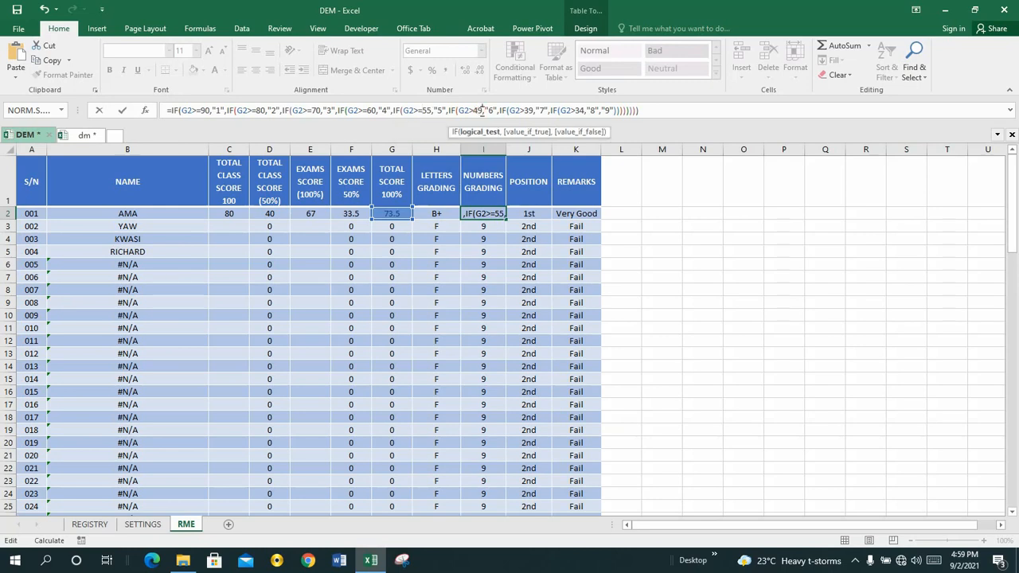
{"action": "key", "text": "BackSpace"}
{"action": "key", "text": "BackSpace"}
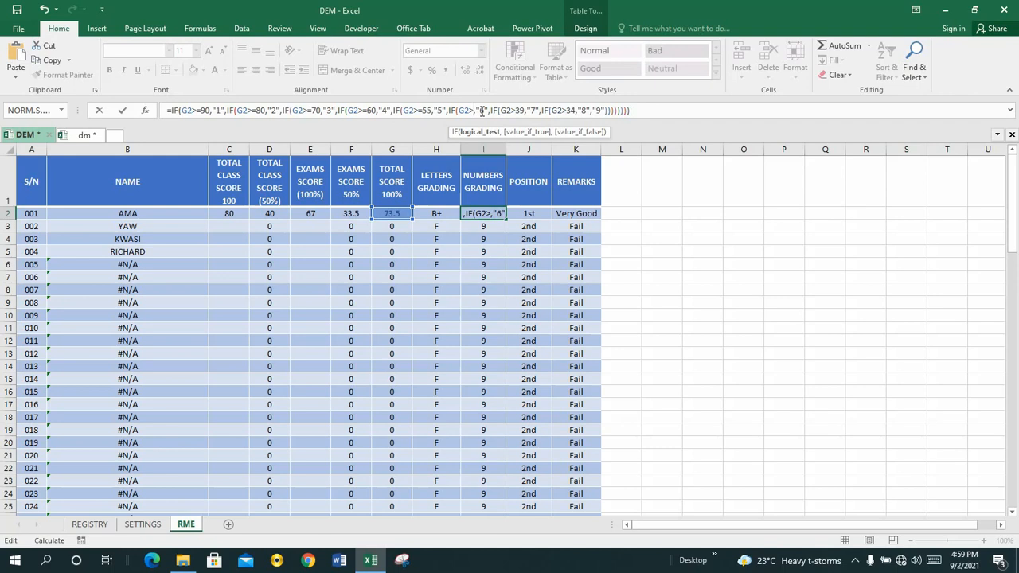
{"action": "type", "text": "=50"}
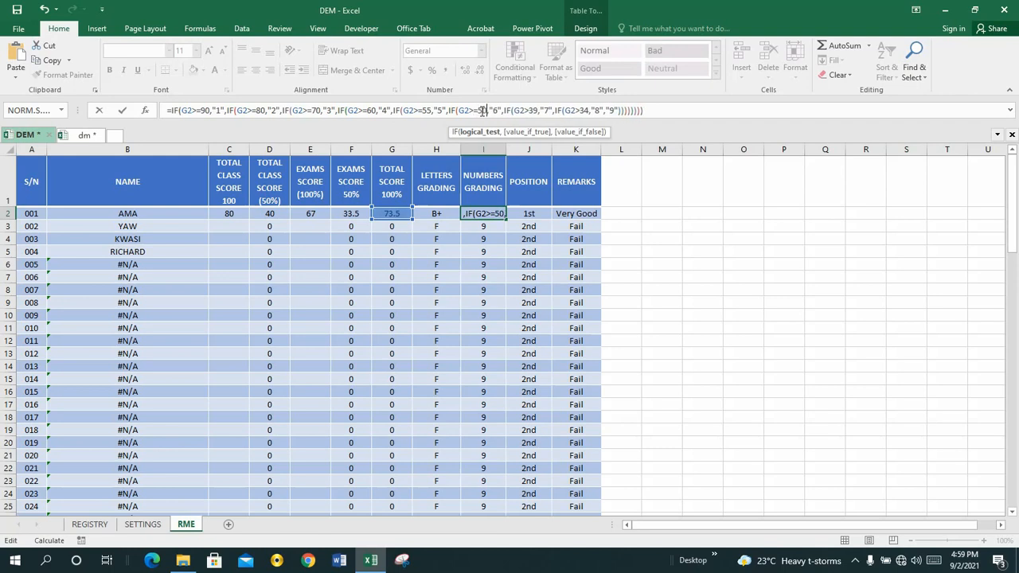
Step: Change the I2 formula's condition for grade "7" to G2>=40
{"action": "left_click", "coordinate": [536, 112]}
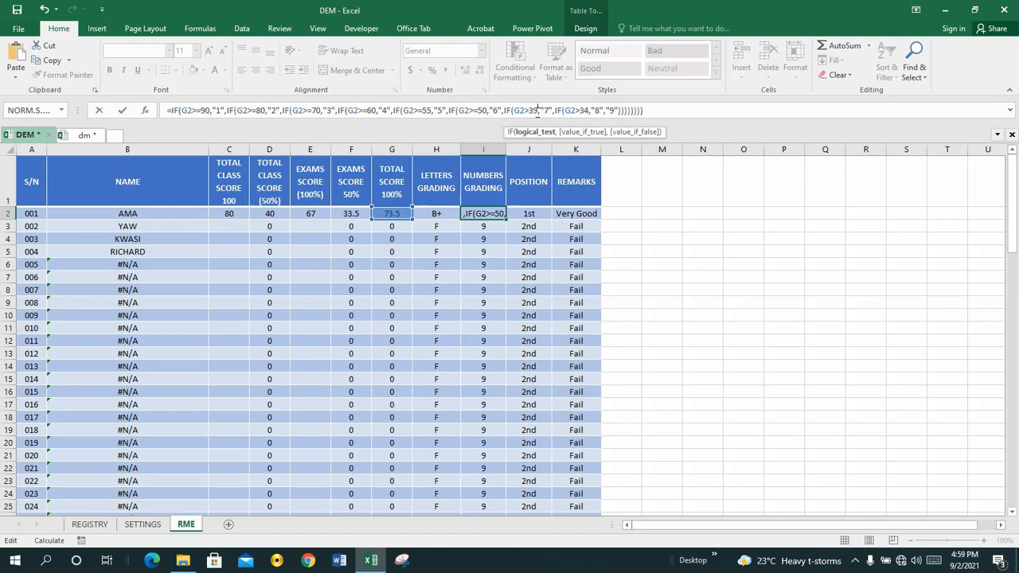
{"action": "key", "text": "BackSpace"}
{"action": "key", "text": "BackSpace"}
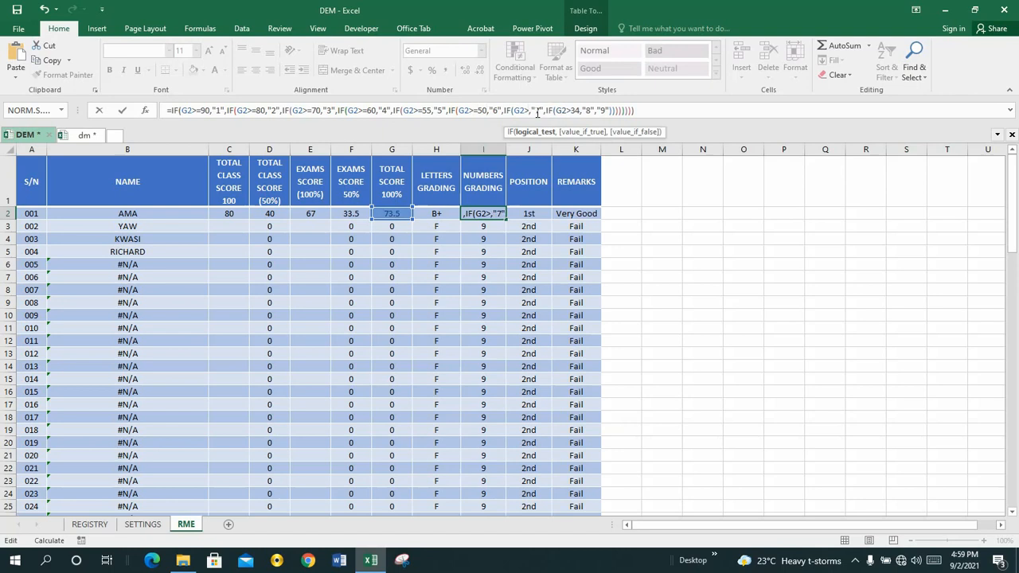
{"action": "type", "text": "=4"}
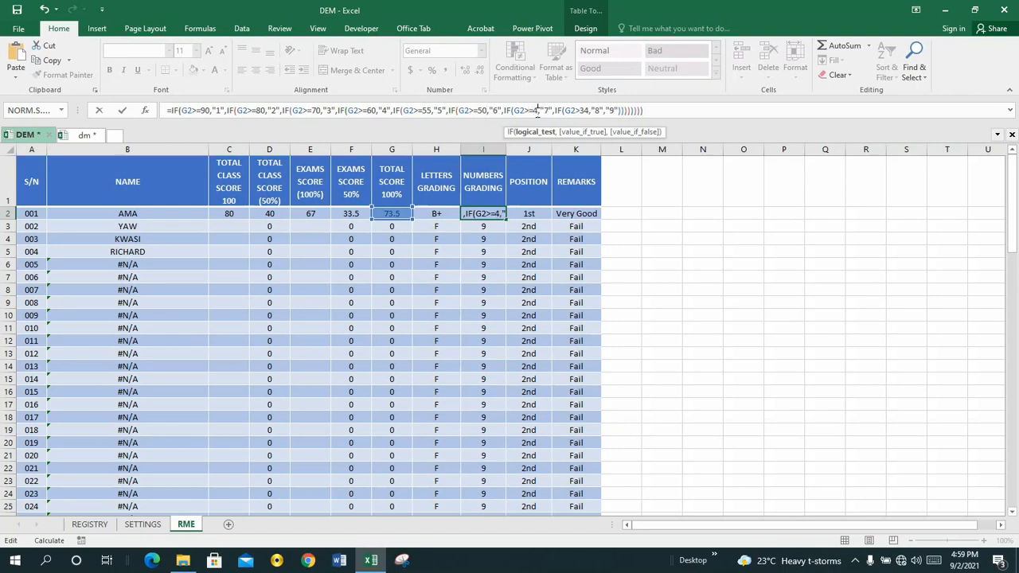
{"action": "type", "text": "0"}
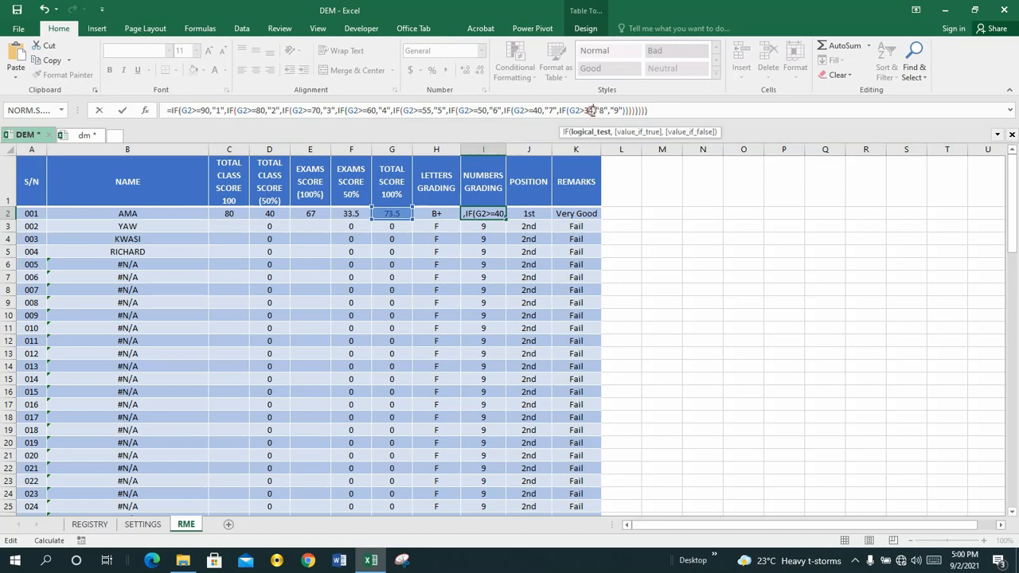
Step: Change the I2 formula's condition for grade "8" to G2>=35 and commit the formula
{"action": "left_click", "coordinate": [593, 112]}
{"action": "key", "text": "BackSpace"}
{"action": "key", "text": "BackSpace"}
{"action": "type", "text": "=35"}
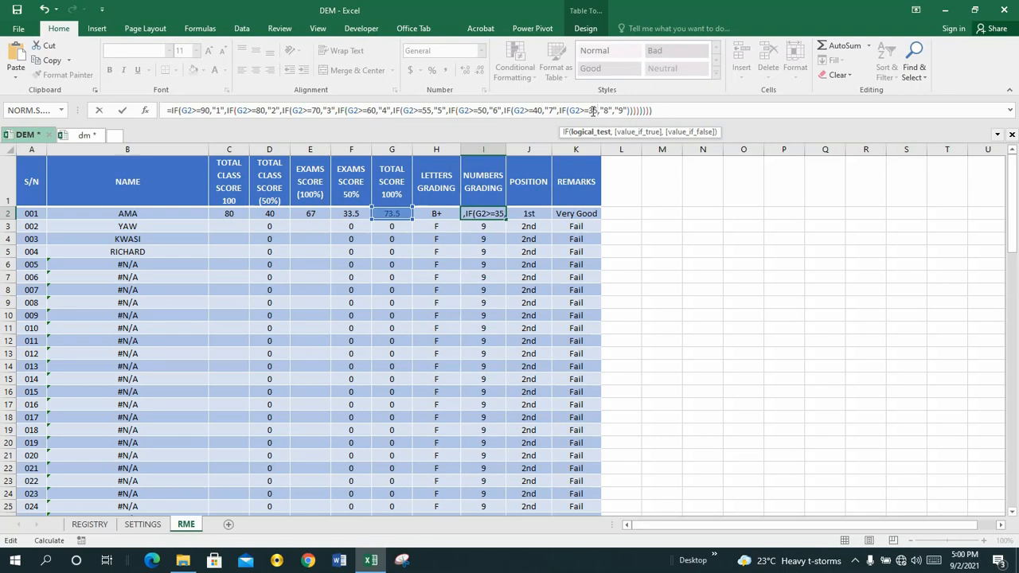
{"action": "key", "text": "Return"}
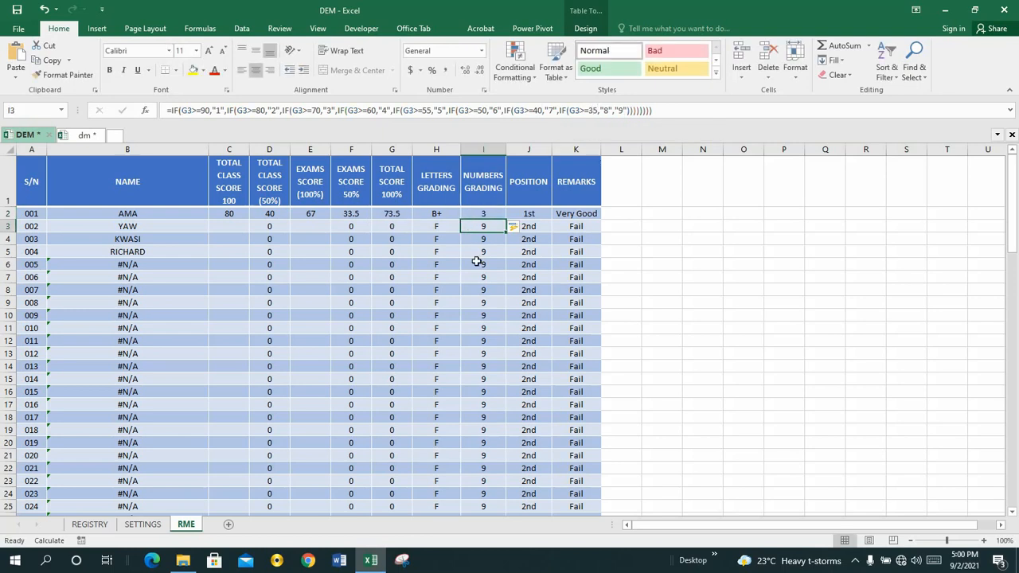
Step: Check the rewritten formula in the NUMBERS GRADING cells and save the DEM workbook
{"action": "left_click", "coordinate": [483, 214]}
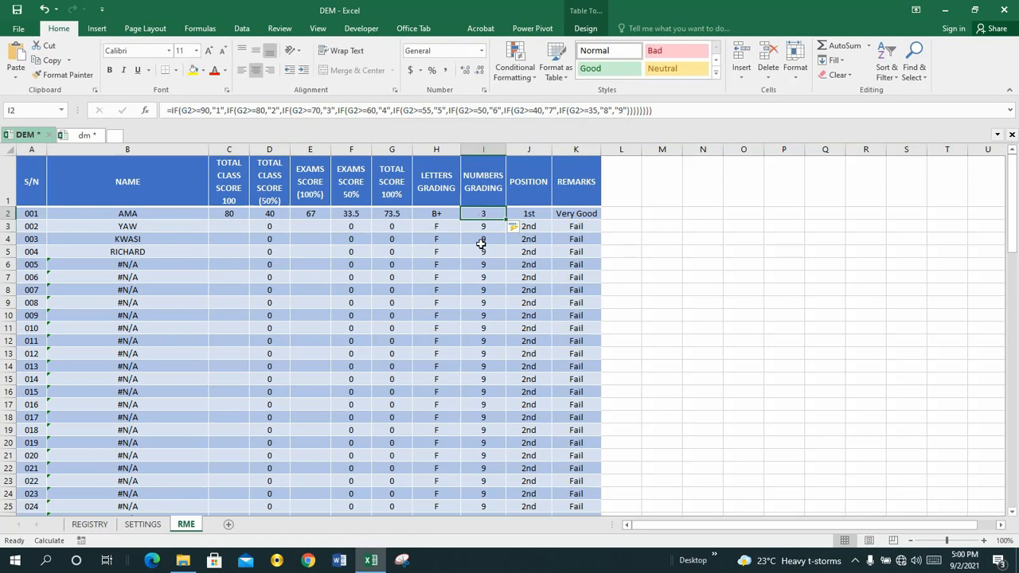
{"action": "left_click", "coordinate": [482, 239]}
{"action": "left_click", "coordinate": [481, 215]}
{"action": "left_click", "coordinate": [481, 236]}
{"action": "left_click", "coordinate": [481, 214]}
{"action": "key", "text": "ctrl+s"}
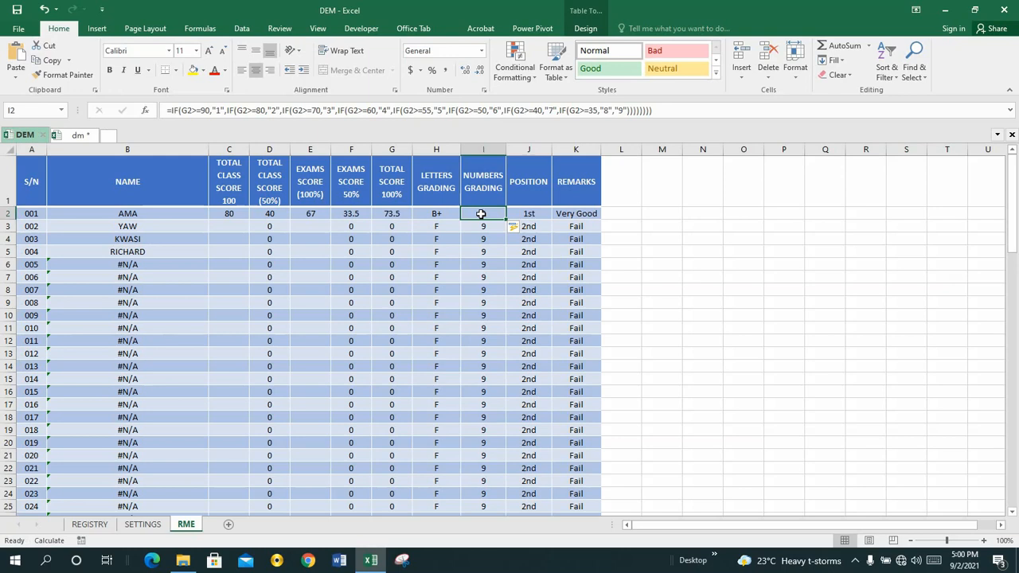
Step: Create a copy of the RME sheet at the end of the DEM workbook
{"action": "right_click", "coordinate": [190, 531]}
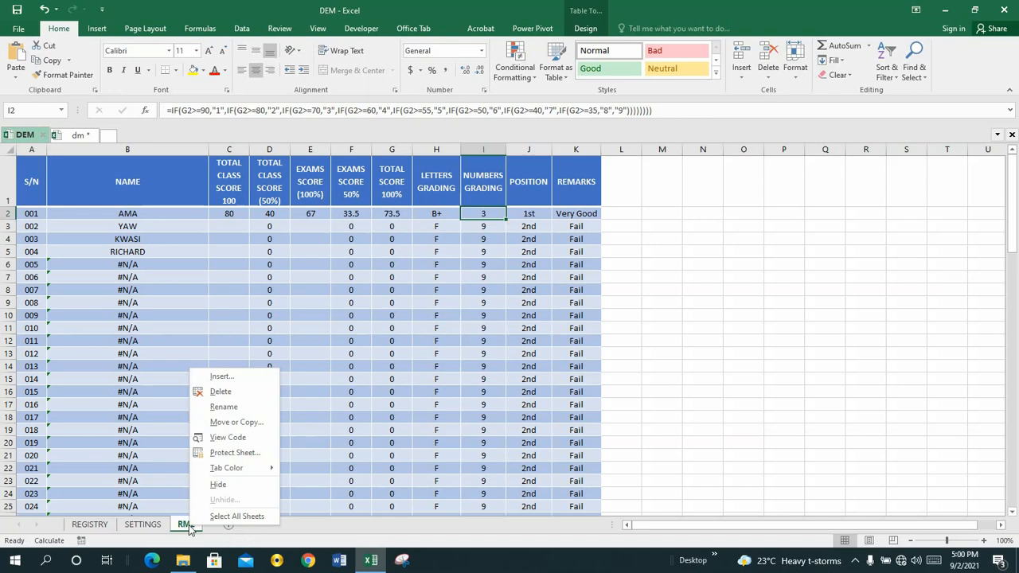
{"action": "left_click", "coordinate": [225, 423]}
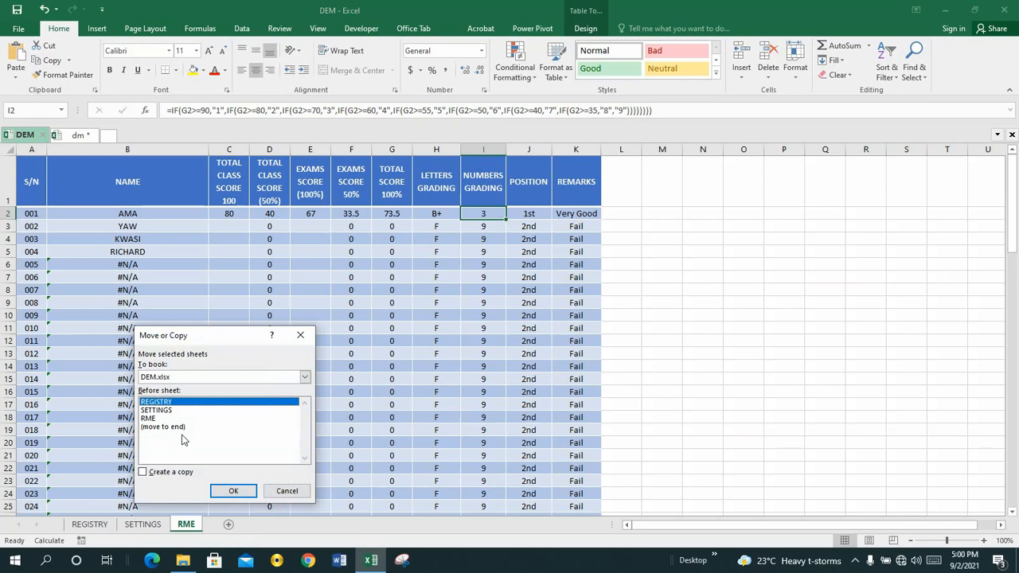
{"action": "left_click", "coordinate": [144, 473]}
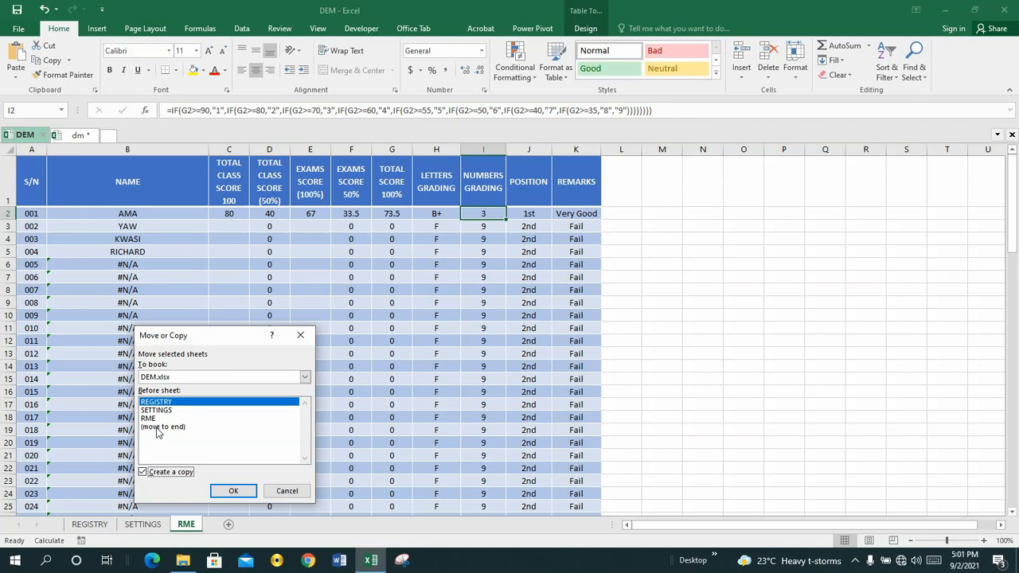
{"action": "left_click", "coordinate": [158, 428]}
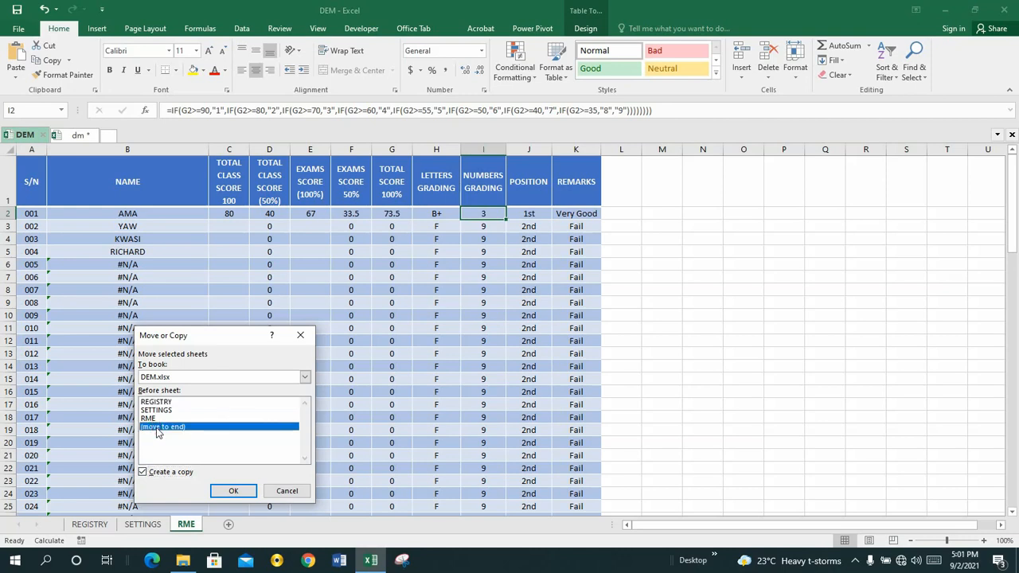
{"action": "left_click", "coordinate": [233, 491]}
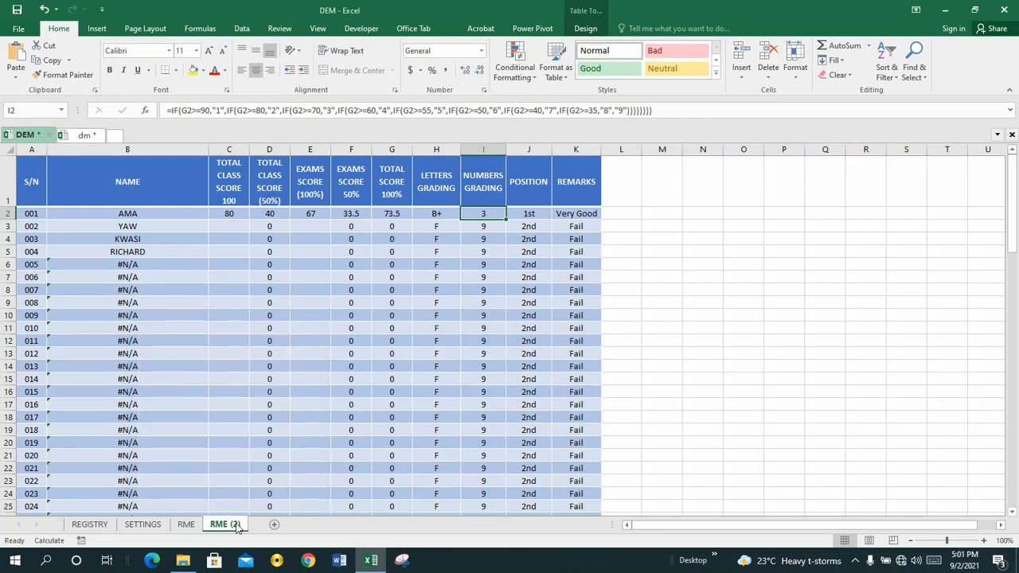
Step: Rename the copied RME sheet as ICT
{"action": "right_click", "coordinate": [237, 528]}
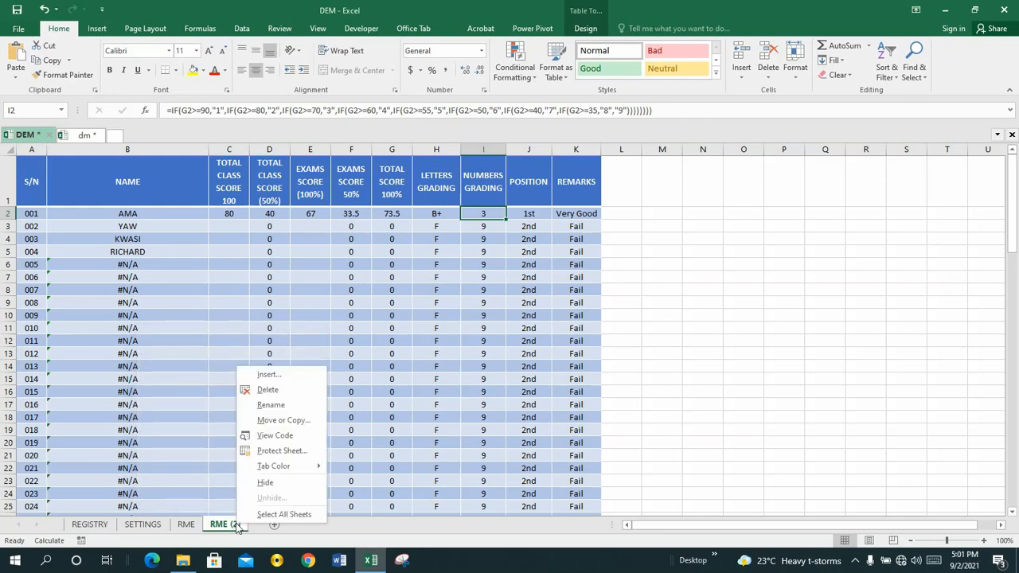
{"action": "left_click", "coordinate": [271, 406]}
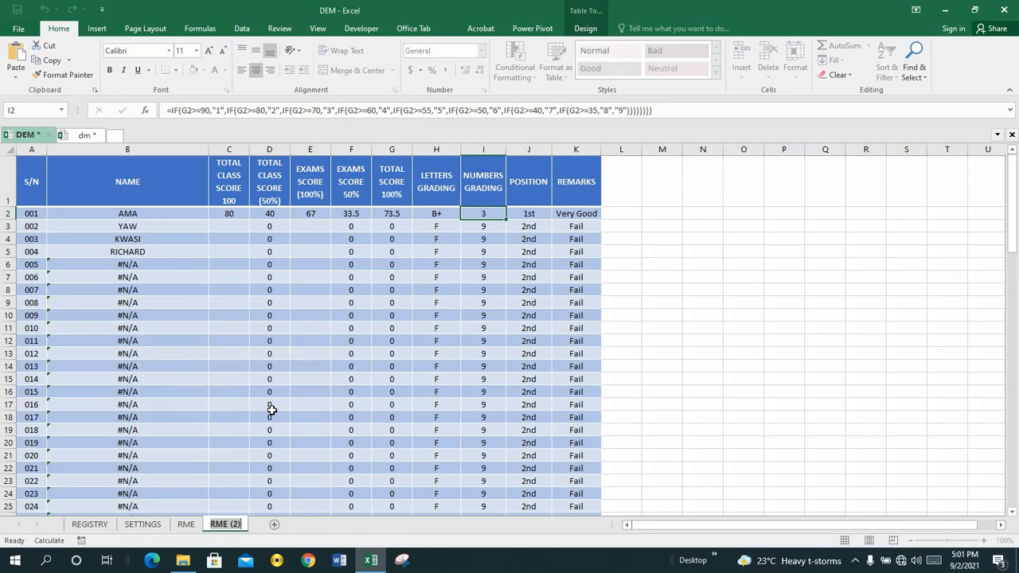
{"action": "type", "text": "ICT"}
{"action": "key", "text": "Return"}
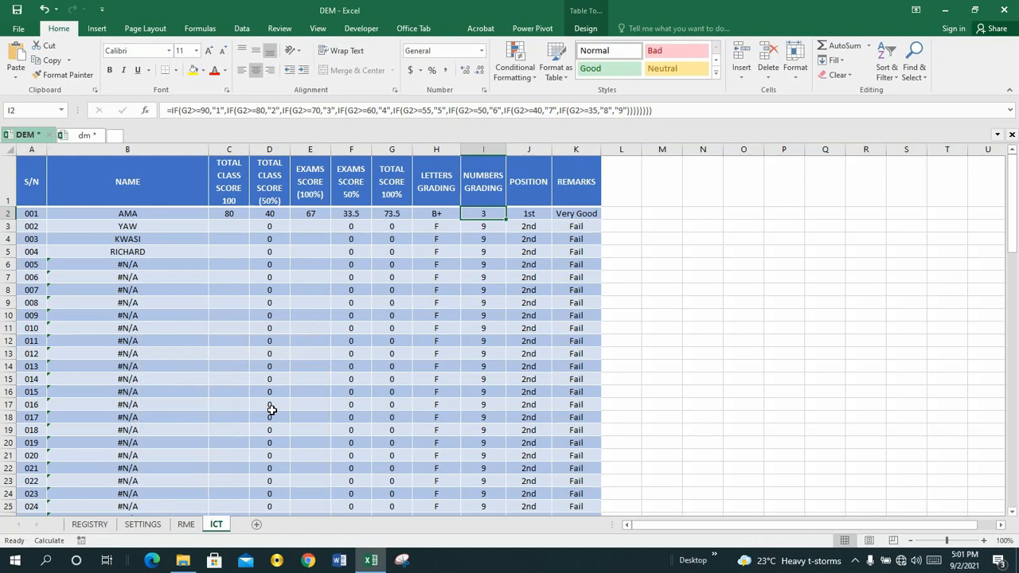
Step: Create a copy of the ICT sheet and place it before the RME sheet
{"action": "right_click", "coordinate": [217, 525]}
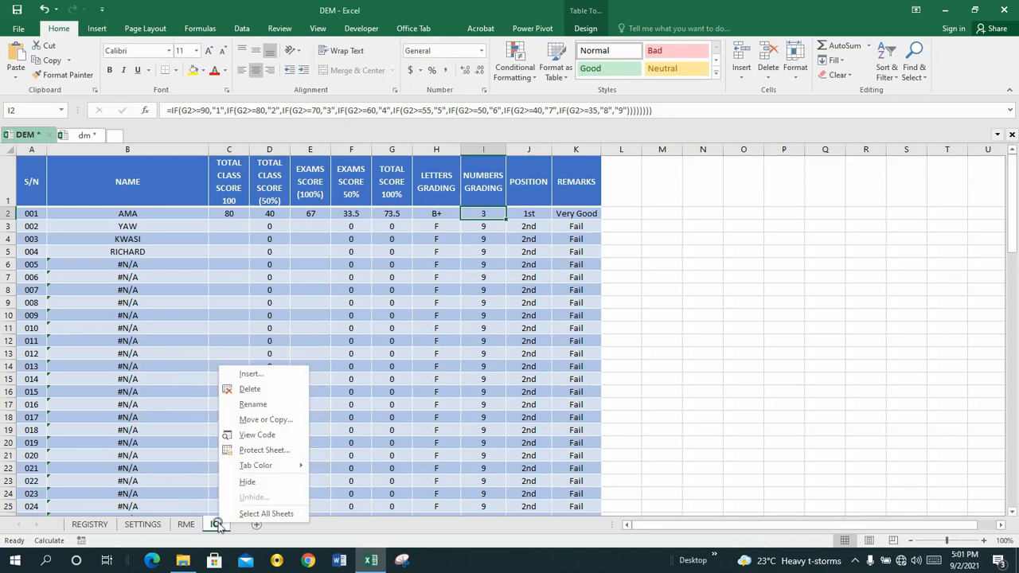
{"action": "left_click", "coordinate": [252, 420]}
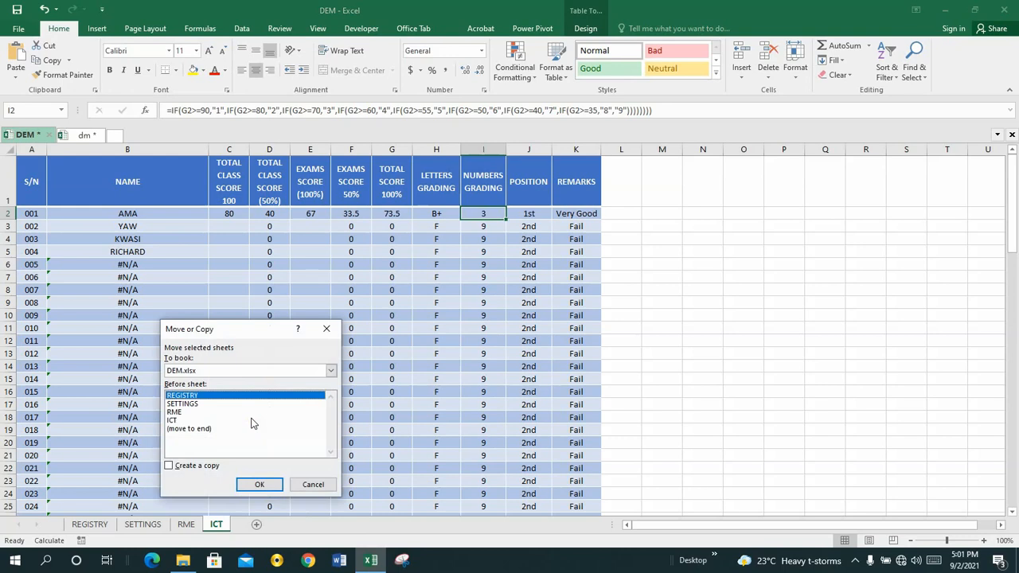
{"action": "left_click", "coordinate": [170, 466]}
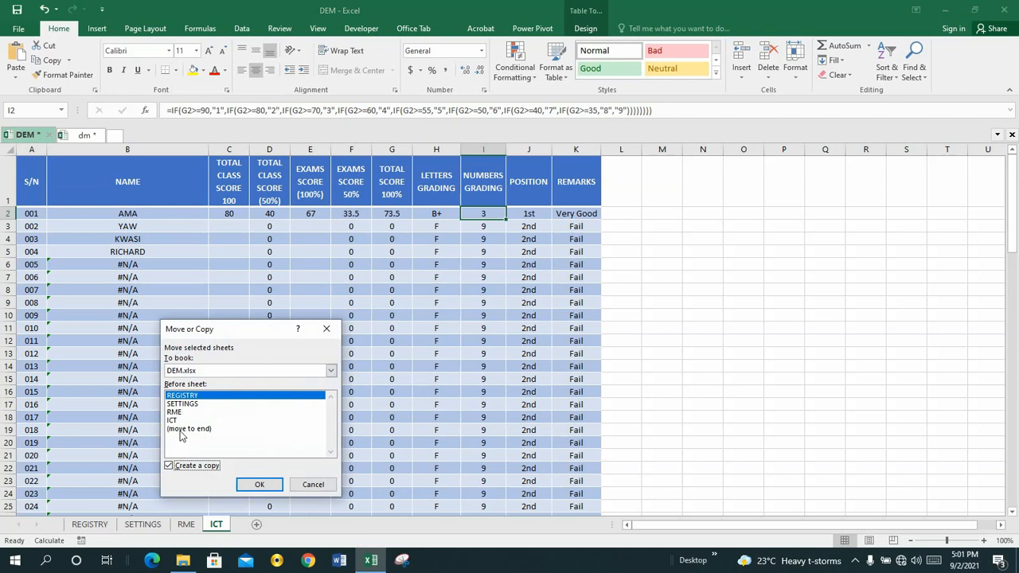
{"action": "left_click", "coordinate": [182, 430]}
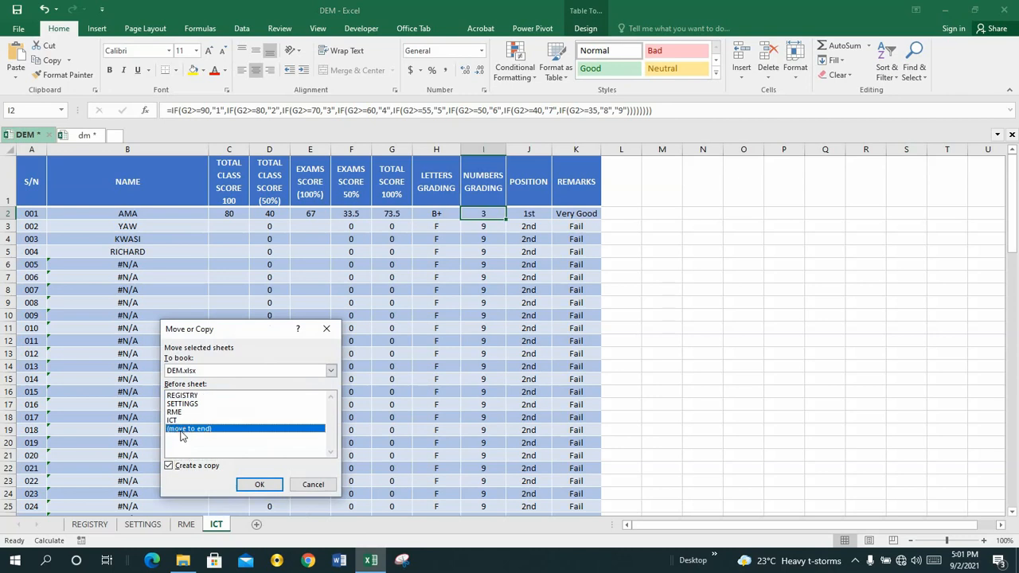
{"action": "left_click", "coordinate": [175, 413]}
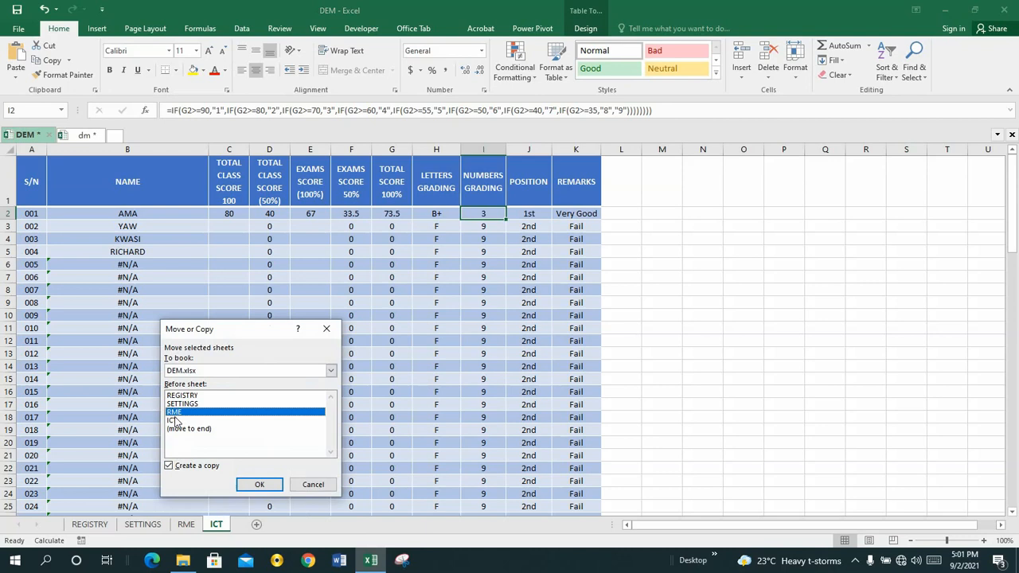
{"action": "left_click", "coordinate": [259, 486]}
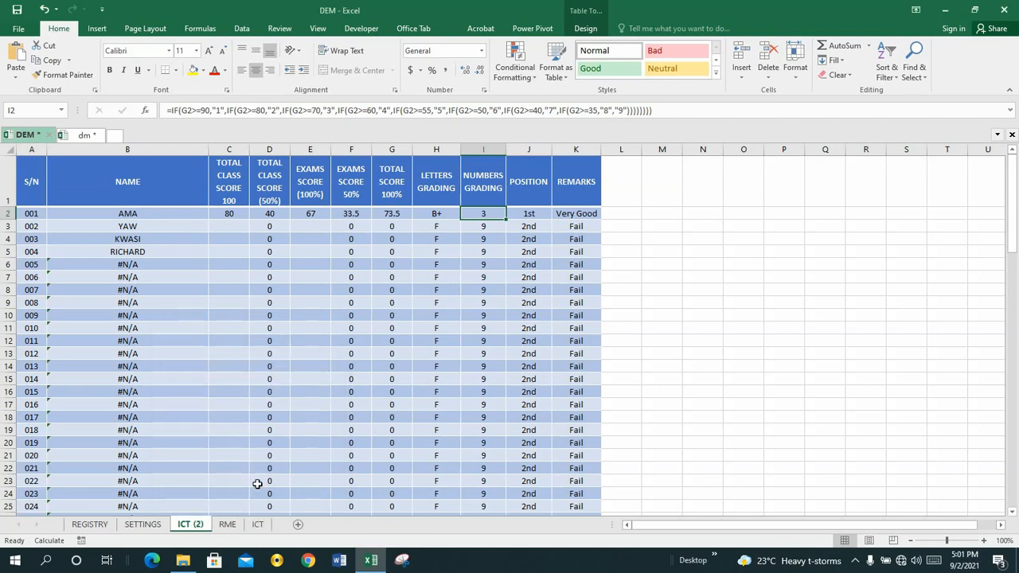
Step: Rename the copied ICT sheet as BDT
{"action": "right_click", "coordinate": [200, 528]}
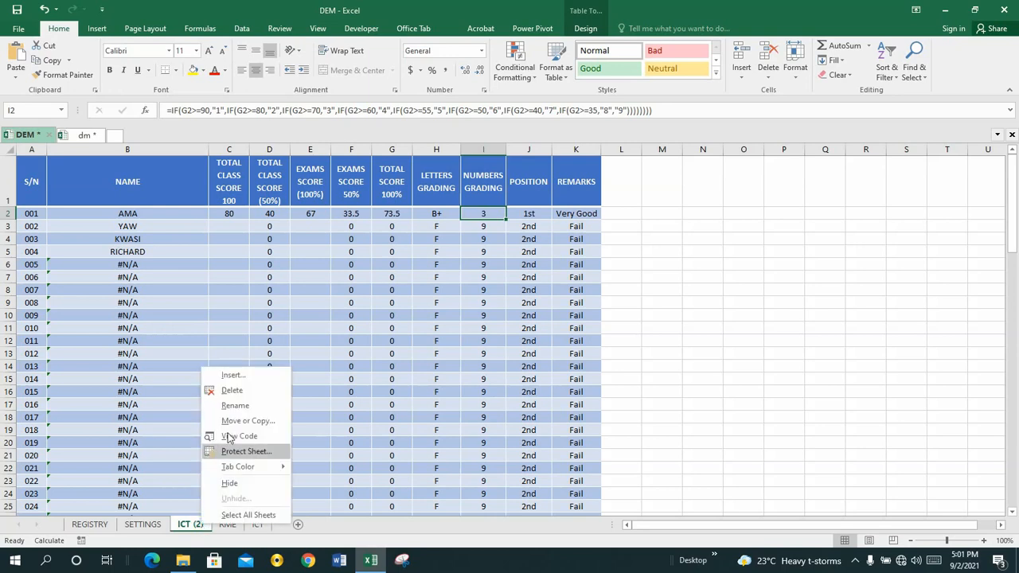
{"action": "left_click", "coordinate": [235, 406]}
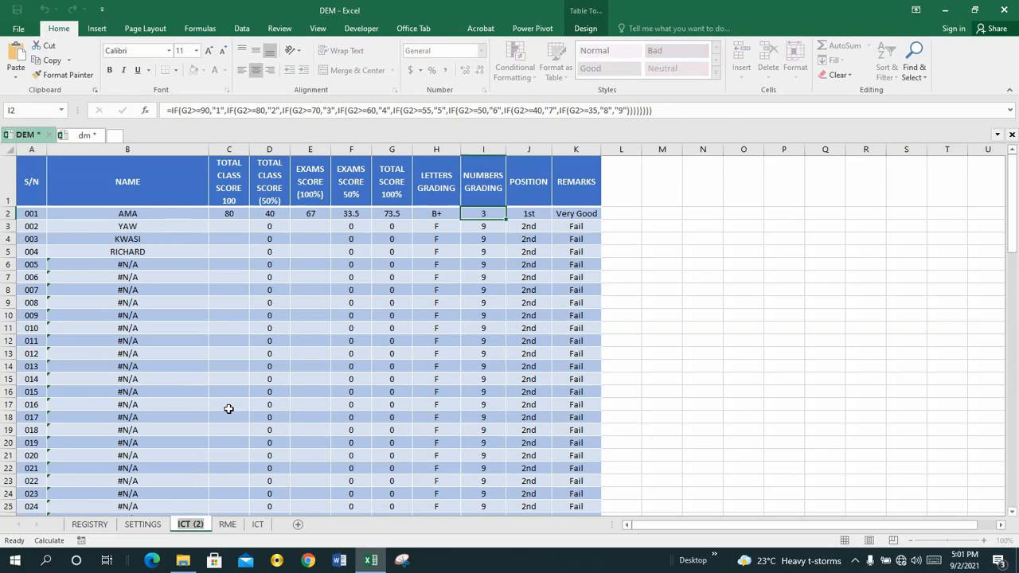
{"action": "type", "text": "B"}
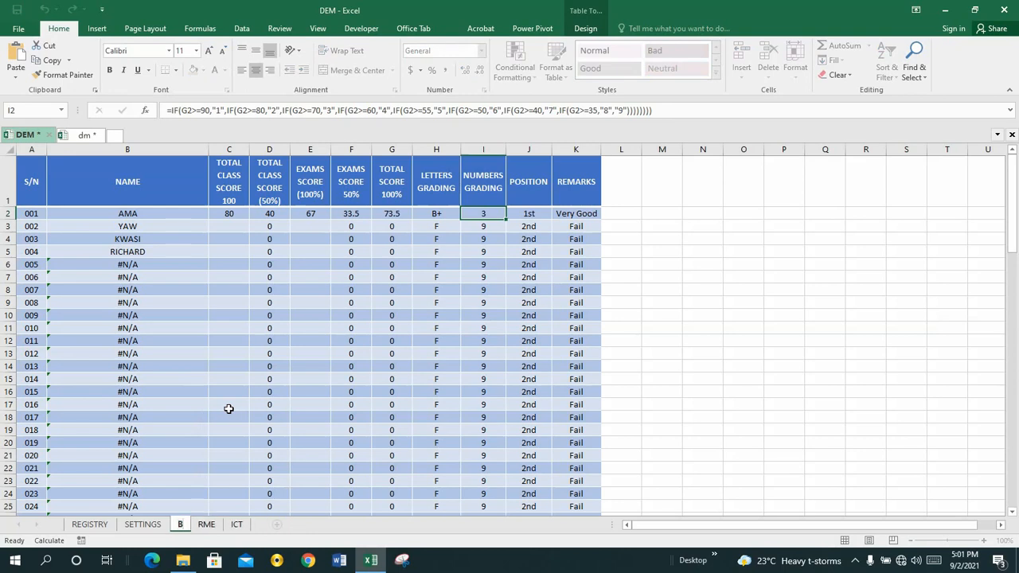
{"action": "type", "text": "DT"}
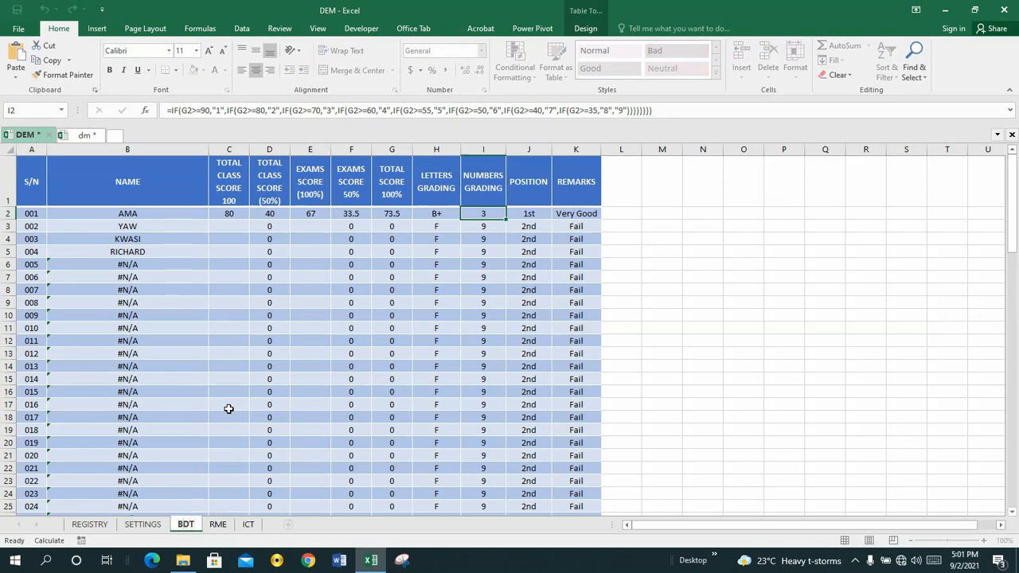
{"action": "left_click", "coordinate": [319, 524]}
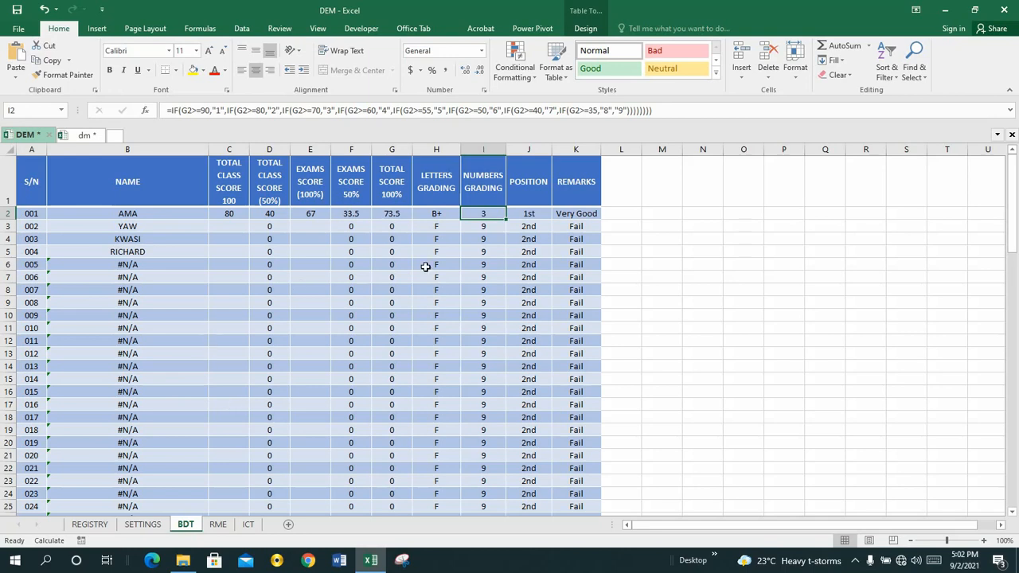
{"action": "left_click", "coordinate": [484, 226]}
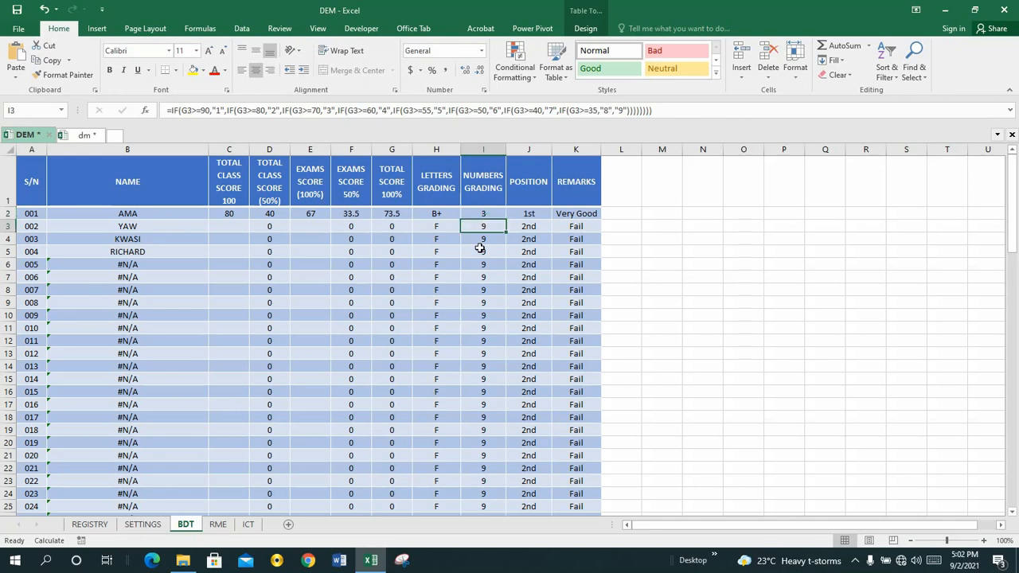
{"action": "left_click", "coordinate": [480, 249]}
{"action": "left_click", "coordinate": [481, 215]}
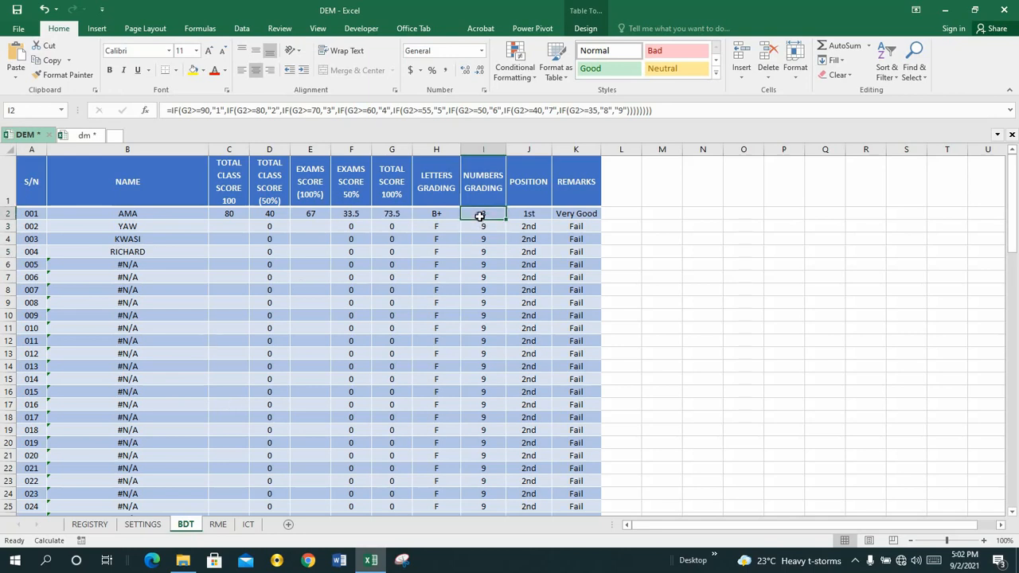
{"action": "left_click", "coordinate": [398, 238]}
{"action": "left_click", "coordinate": [360, 235]}
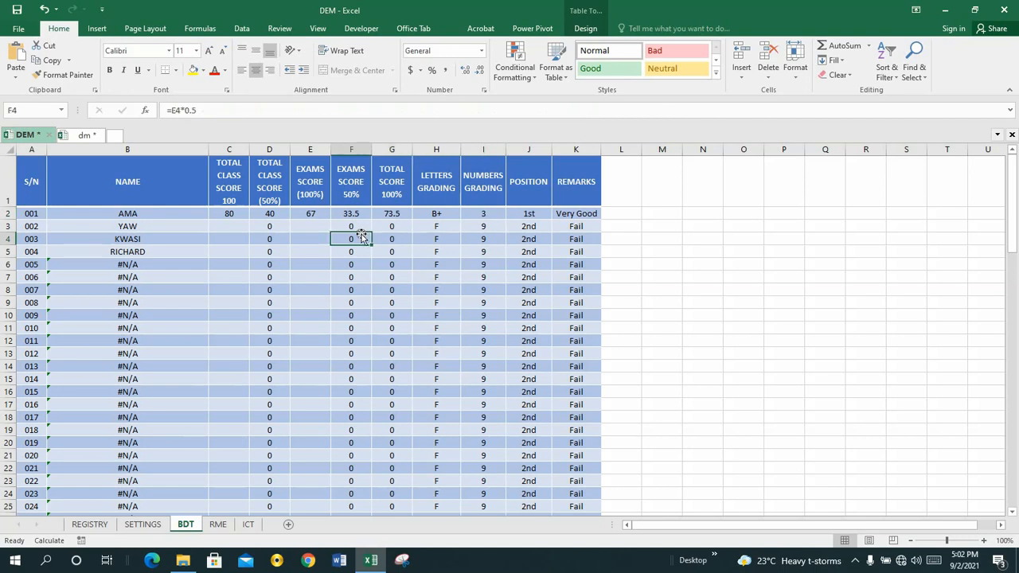
{"action": "left_click", "coordinate": [312, 225]}
{"action": "left_click", "coordinate": [311, 250]}
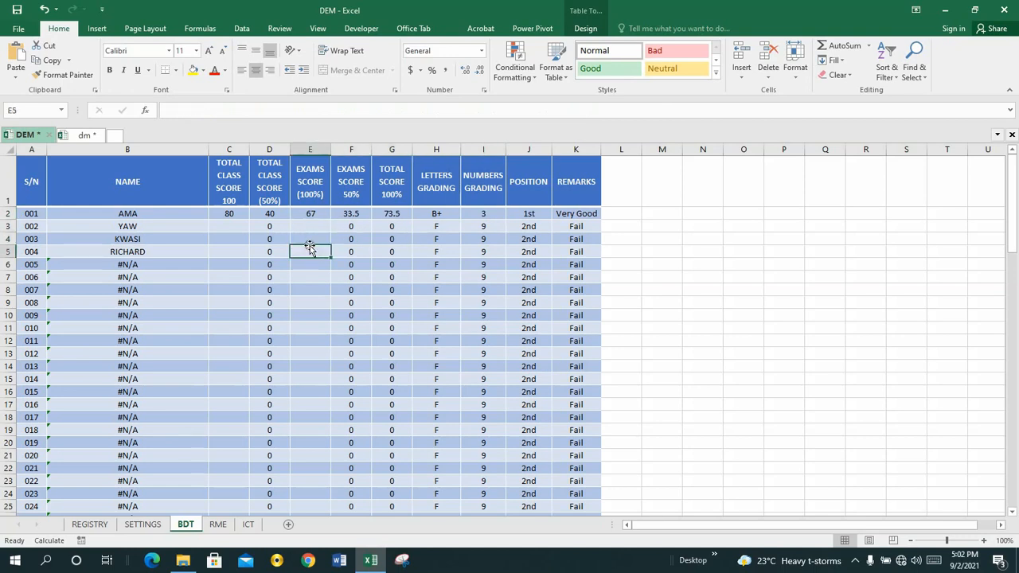
{"action": "left_click", "coordinate": [379, 248]}
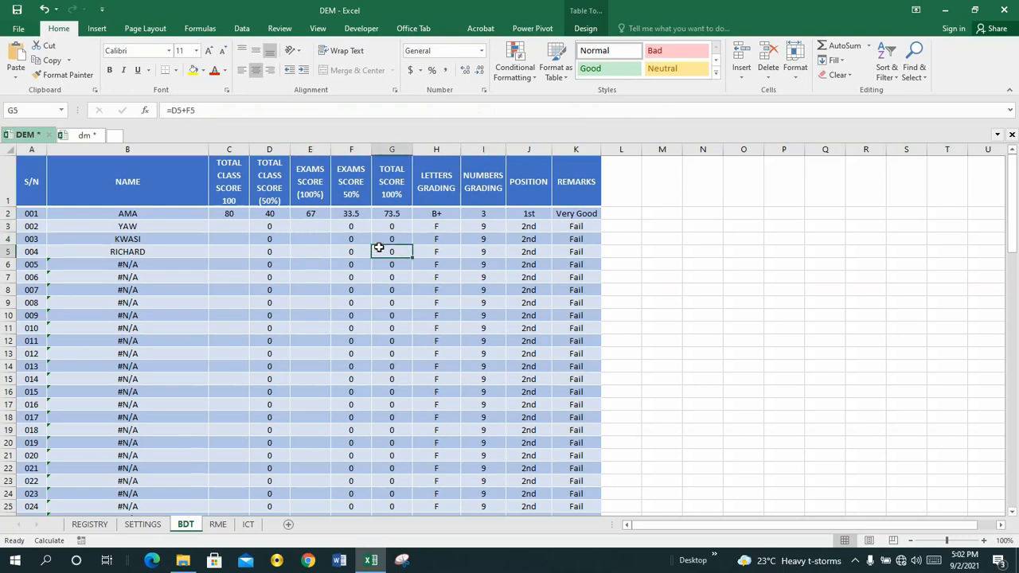